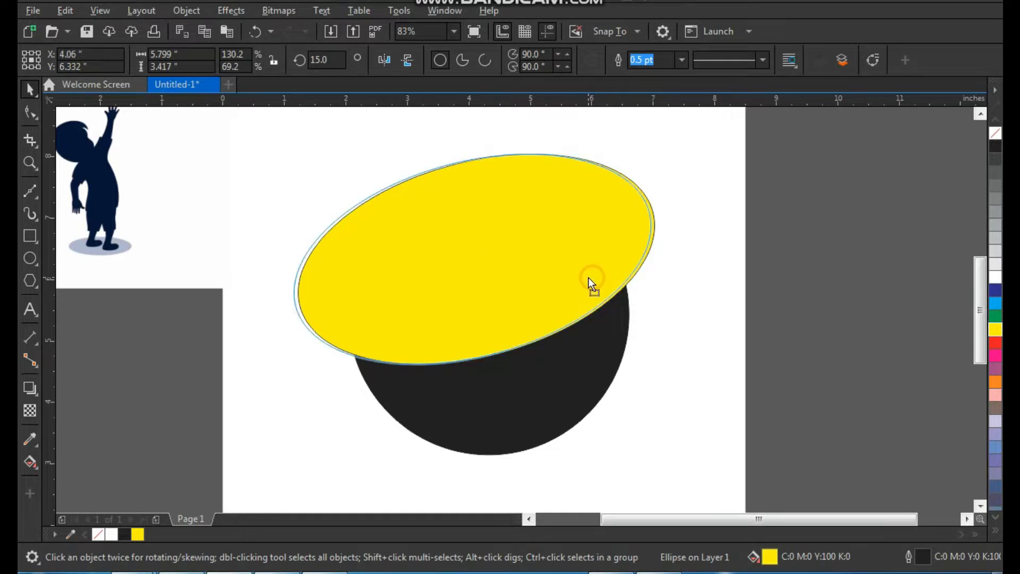
Shrink the inner yellow ellipse to about 5.17 by 3.05 inches and shift it toward the upper-left edge of the larger one.
left_click(685, 327)
left_click(596, 270)
left_click_drag(657, 369, 638, 372)
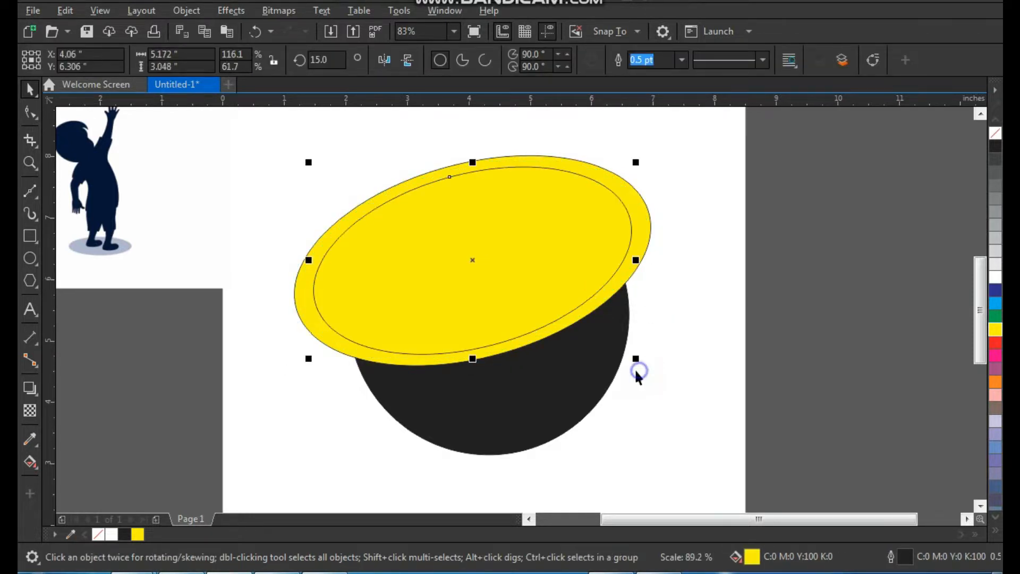
left_click_drag(480, 289, 475, 276)
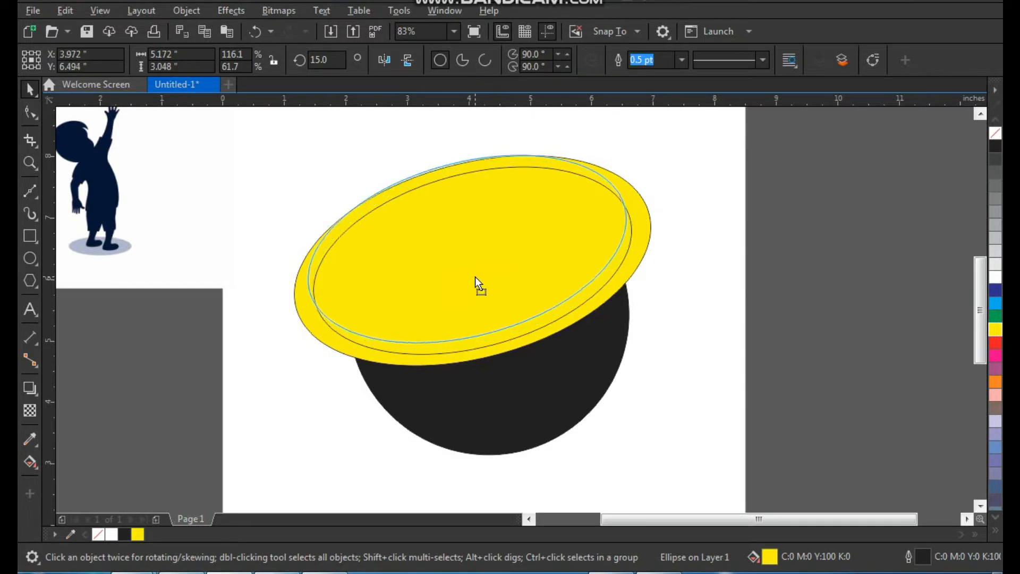
Trim the large yellow ellipse with the smaller one and delete the smaller ellipse to leave a crescent ring.
left_click(698, 279)
left_click(514, 256)
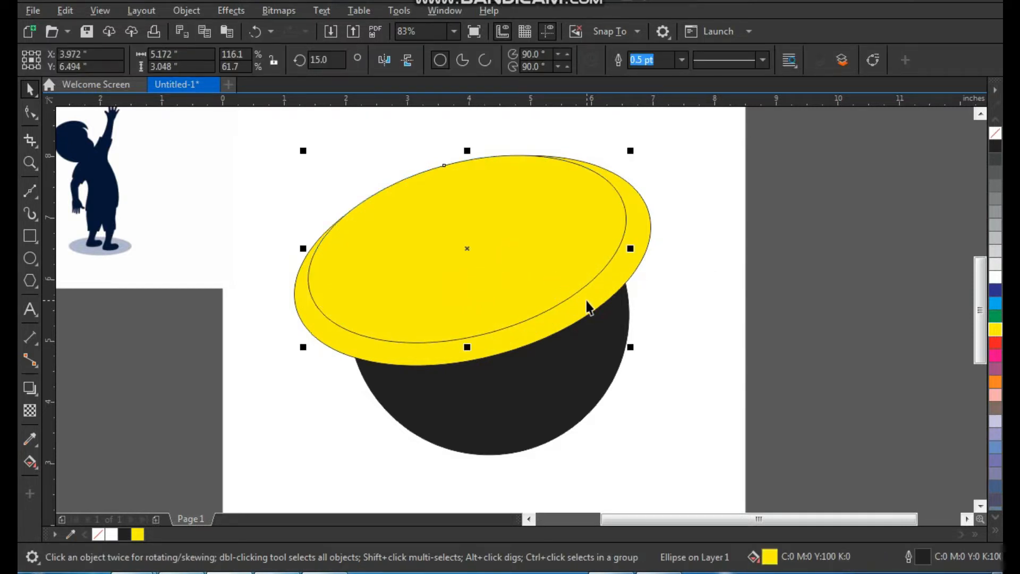
left_click(587, 303, "shift")
left_click(492, 61)
left_click(715, 250)
left_click(566, 237)
key("Delete")
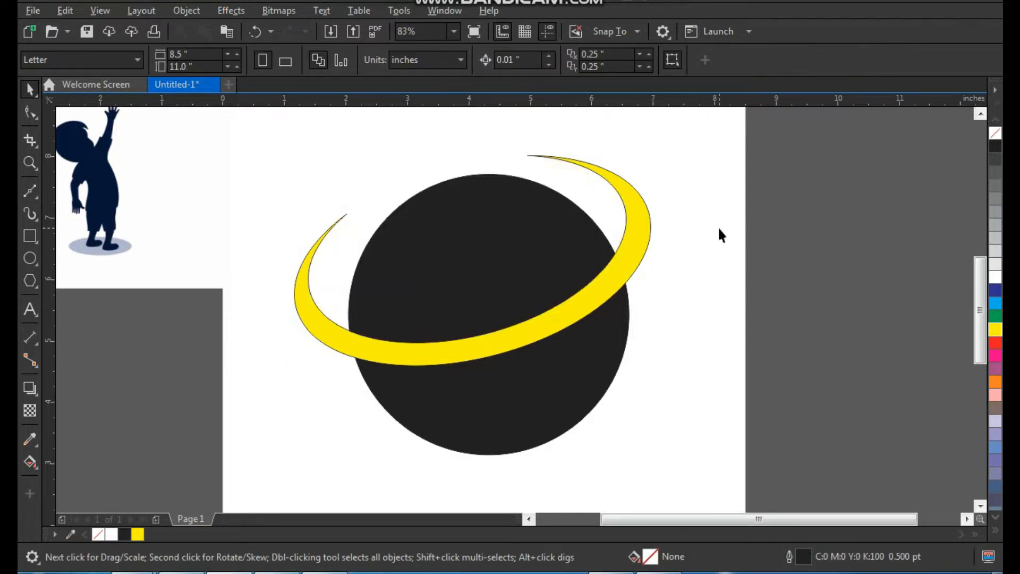
Trim the black circle with the yellow crescent.
left_click(637, 258)
left_click(718, 270)
left_click(631, 245)
left_click(545, 242, "shift")
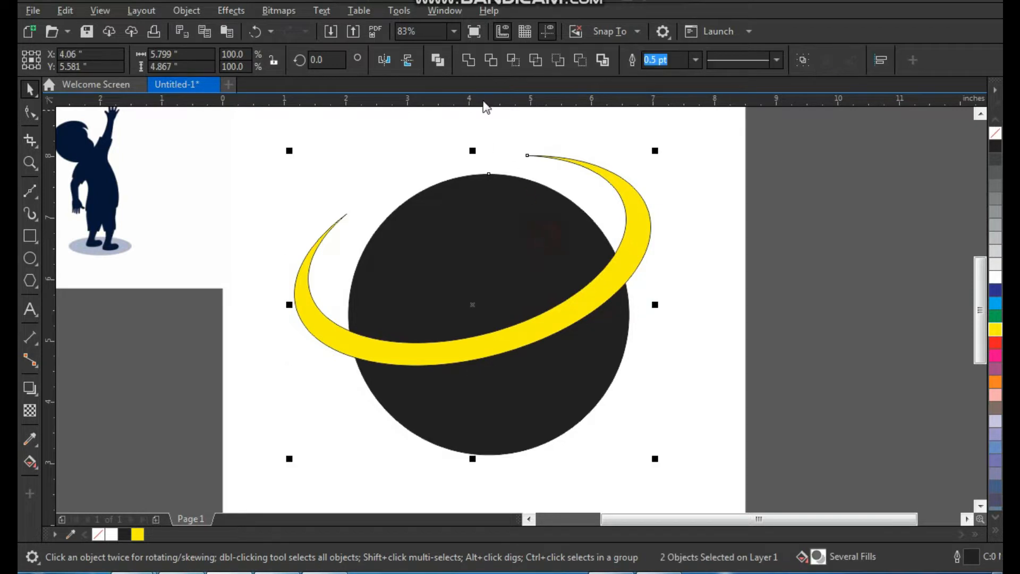
left_click(493, 59)
left_click(674, 246)
Break the trimmed black circle apart and delete its upper piece, keeping the lower bowl.
left_click(532, 259)
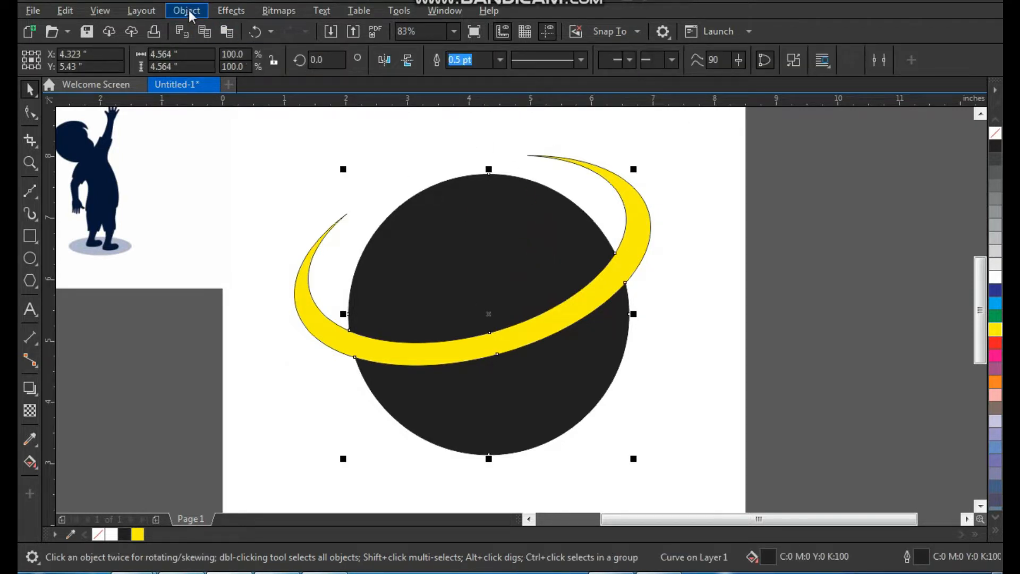
left_click(189, 10)
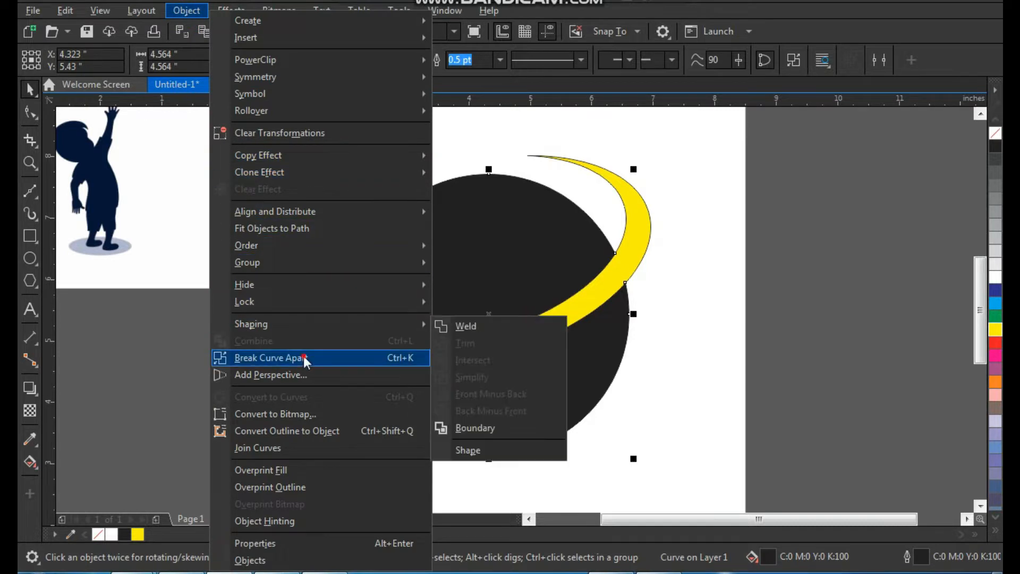
left_click(304, 357)
left_click(662, 334)
left_click(559, 328)
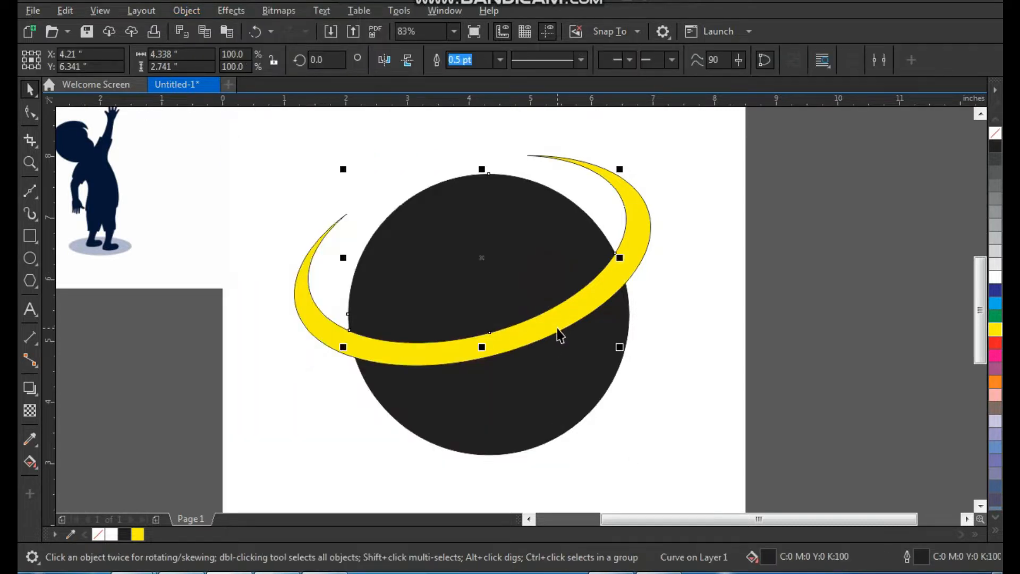
key("Delete")
Rotate the yellow crescent about 4° counterclockwise and move it slightly up from the bowl.
left_click(581, 308)
left_click(603, 287)
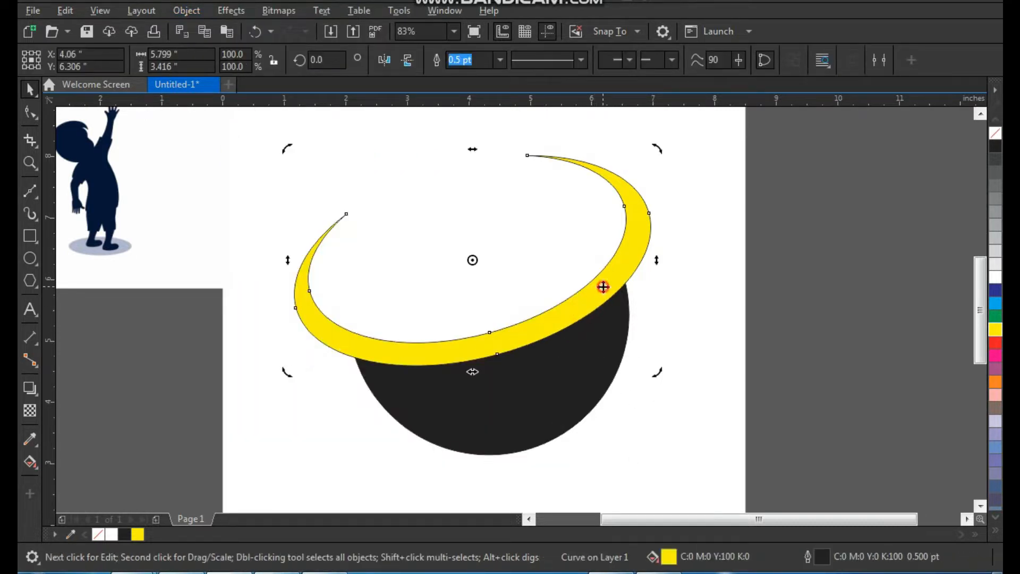
left_click_drag(662, 375, 668, 362)
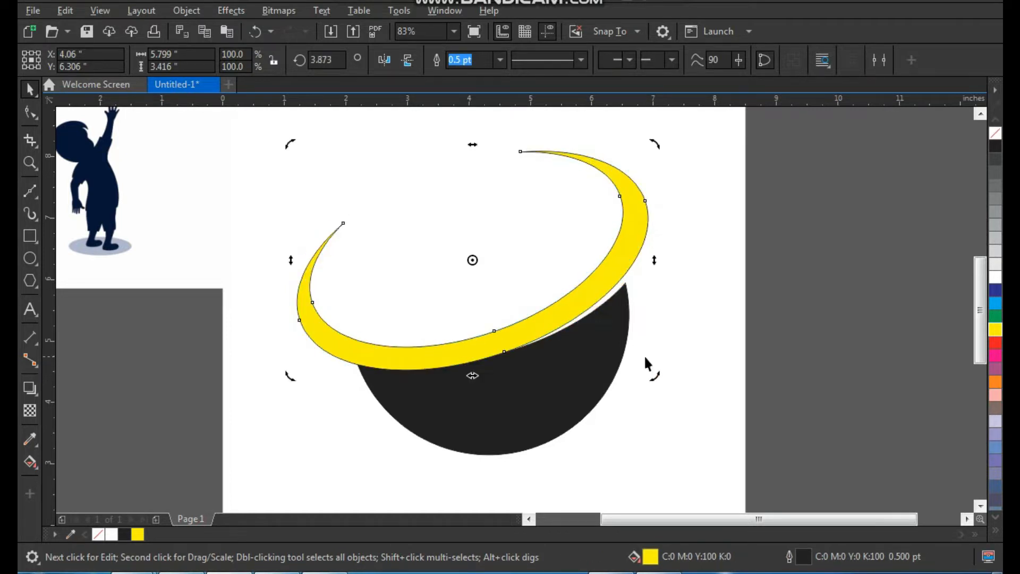
left_click(472, 350)
left_click_drag(478, 332, 471, 343)
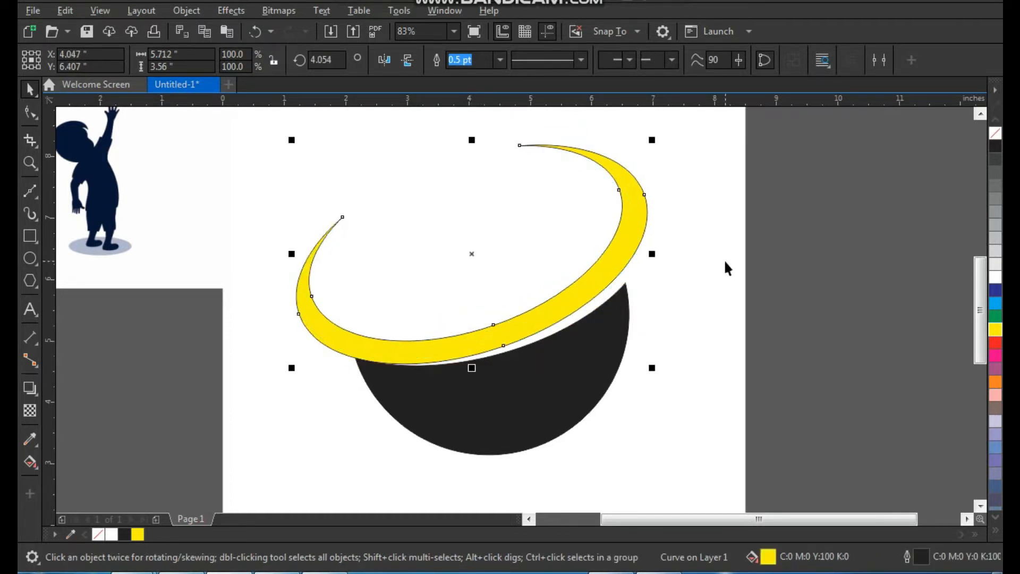
Fill the crescent black without an outline and shrink it to about 95%, placing it just above the bowl's edge.
left_click(995, 148)
right_click(995, 133)
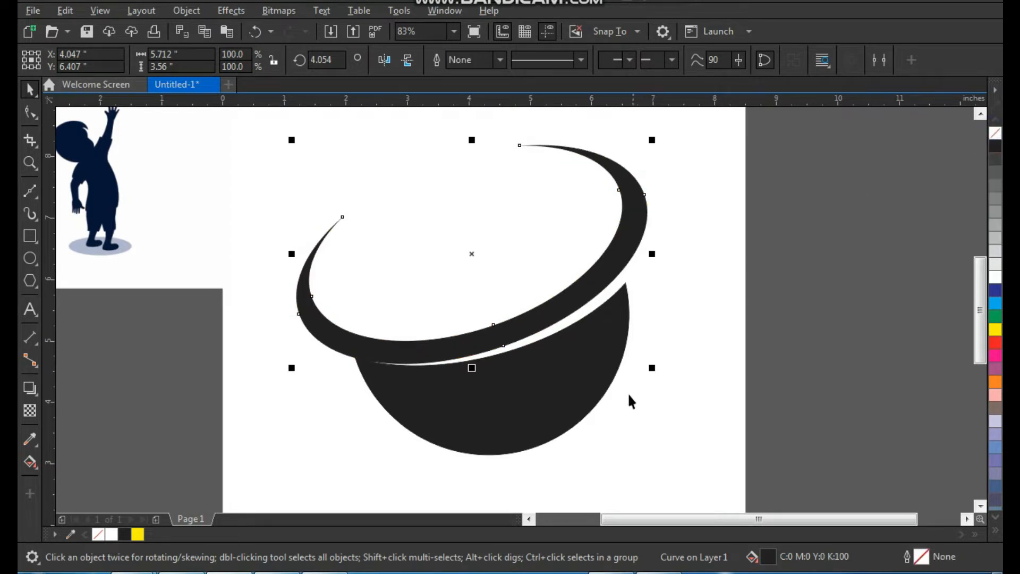
left_click_drag(658, 367, 644, 363)
key("z")
left_click_drag(646, 237, 319, 452)
key("space")
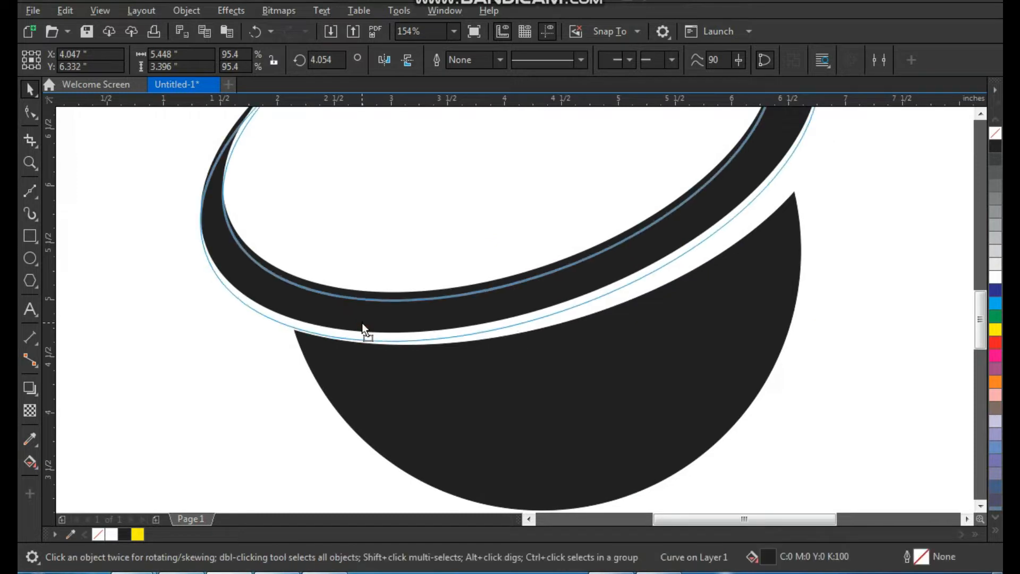
left_click_drag(361, 326, 361, 326)
left_click(257, 367)
Scale the crescent and bowl down together to about 4.5 inches wide and reposition them on the page.
scroll(455, 376, "down", 2)
key("F2")
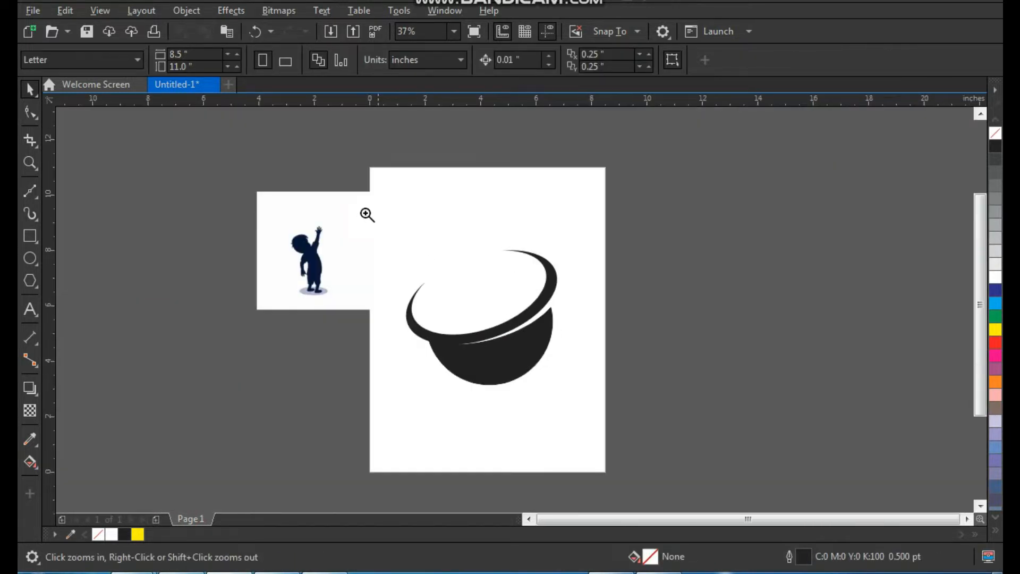
left_click_drag(280, 201, 623, 416)
left_click(642, 303)
left_click_drag(730, 164, 419, 442)
left_click_drag(682, 211, 654, 233)
left_click_drag(645, 280, 661, 296)
left_click(719, 300)
Move the boy silhouette bitmap right so that it overlaps the page's left edge.
left_click_drag(293, 272, 342, 277)
key("F2")
left_click_drag(438, 173, 281, 314)
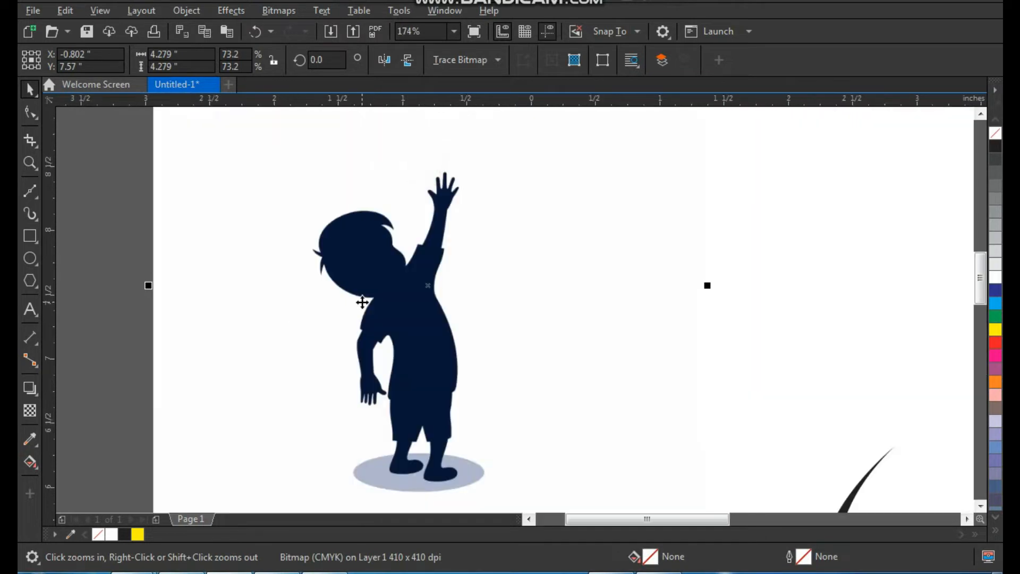
scroll(385, 262, "down", 4)
key("F2")
left_click_drag(329, 185, 541, 345)
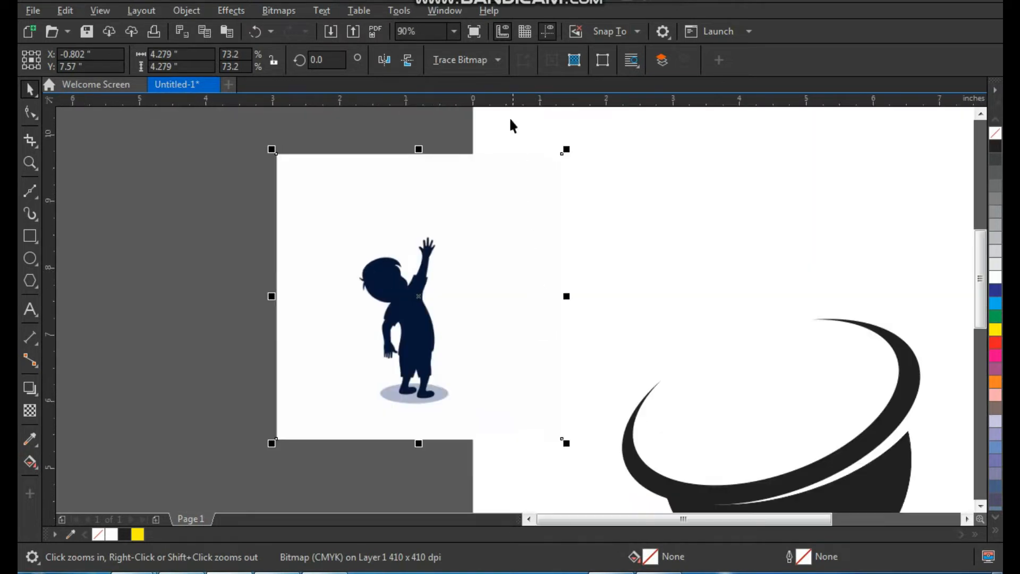
Outline-trace the boy bitmap as line art, move the traced result aside and delete the original bitmap.
left_click(497, 62)
mouse_move(515, 115)
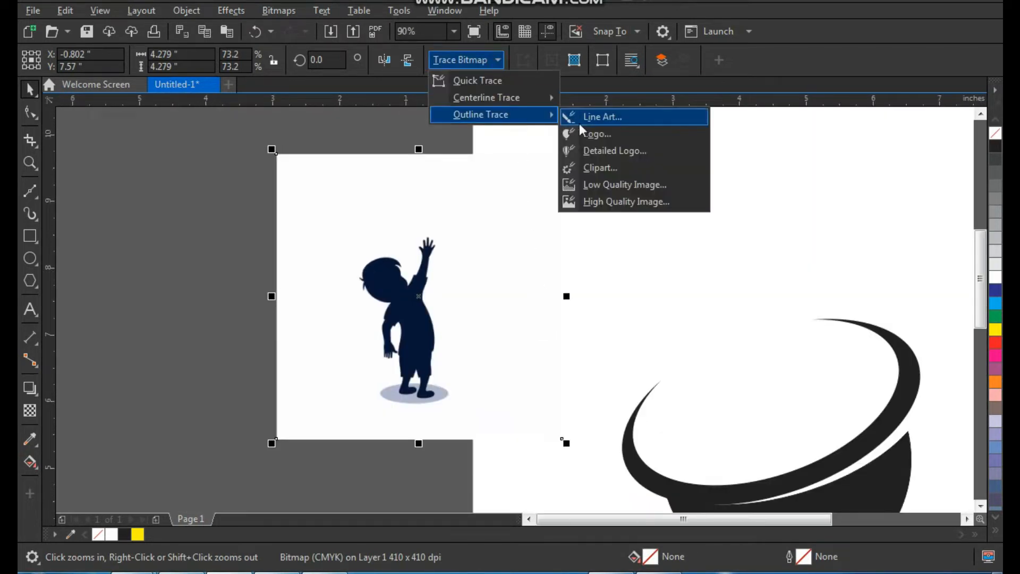
left_click(589, 123)
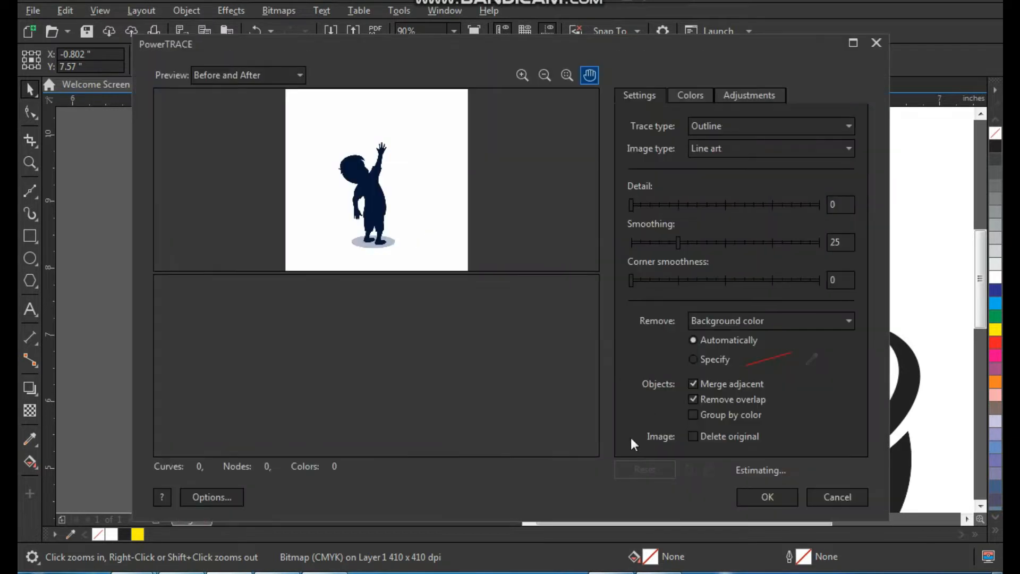
left_click(753, 496)
mouse_move(413, 326)
left_mouse_down()
mouse_move(233, 312)
mouse_move(583, 305)
left_mouse_up()
left_click(295, 318)
key("Delete")
Ungroup the traced artwork and delete the oval shadow beneath the boy's feet.
scroll(555, 263, "down", 1)
key("F2")
left_click_drag(519, 218, 658, 354)
key("ctrl+u")
left_click(587, 339)
left_click(476, 404)
key("Delete")
left_click(445, 445)
left_click_drag(438, 296, 399, 303)
key("ctrl+z")
Fill the boy silhouette black and move it inside the crescent with its legs over the bowl.
scroll(469, 274, "down", 2)
key("F2")
left_click_drag(383, 182, 788, 492)
left_click(995, 146)
left_click_drag(349, 214, 543, 325)
scroll(492, 294, "down", 2)
key("F2")
left_click_drag(444, 233, 626, 449)
left_click_drag(486, 265, 480, 318)
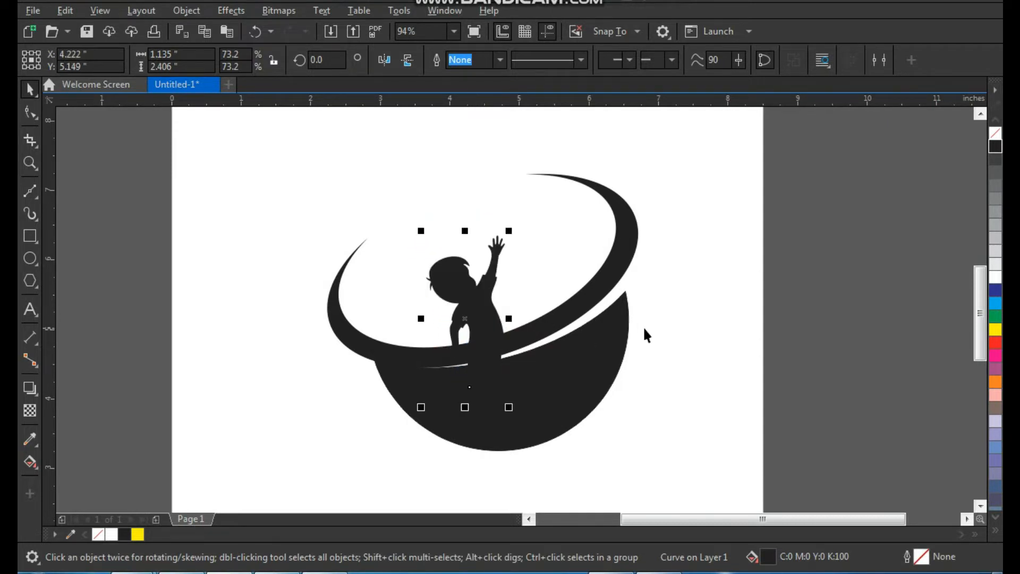
Tilt the boy slightly clockwise and fine-tune his position inside the crescent.
left_click(656, 326)
key("F2")
left_click_drag(342, 189, 674, 455)
left_click_drag(475, 318, 466, 321)
left_click(466, 321)
left_click_drag(514, 183, 530, 196)
left_click_drag(480, 271, 487, 265)
left_click(765, 314)
Trim the boy silhouette with the crescent.
mouse_move(549, 320)
left_mouse_down()
mouse_move(561, 308)
mouse_move(532, 315)
left_mouse_up()
left_click(484, 306, "shift")
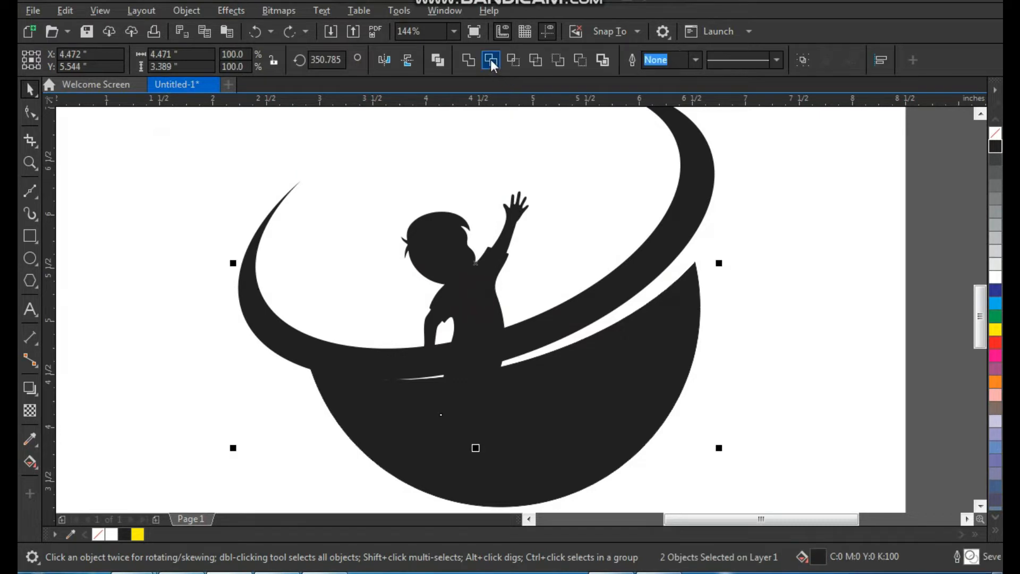
left_click(492, 65)
left_click(750, 232)
left_click_drag(452, 294, 522, 246)
key("ctrl+z")
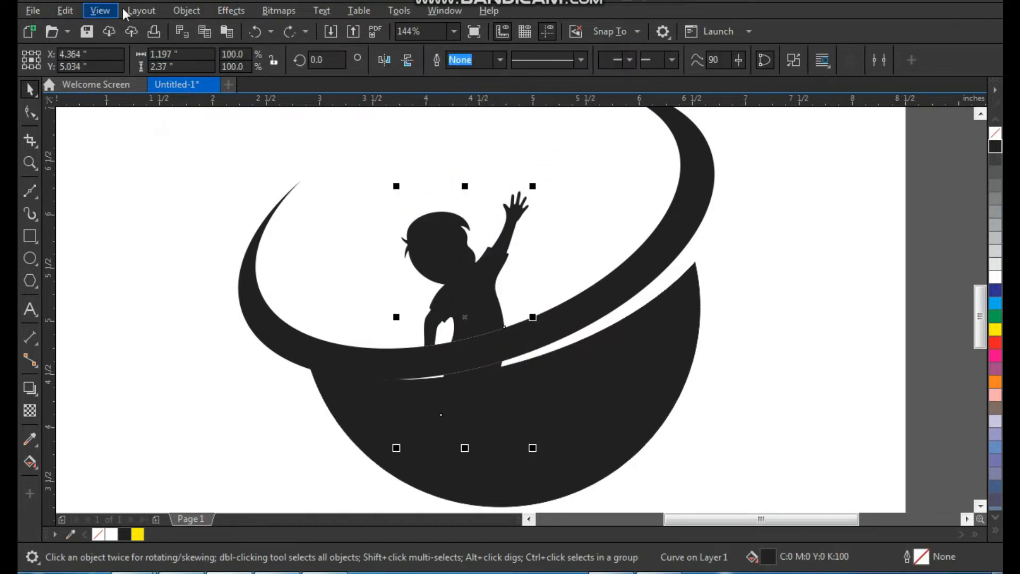
Break the trimmed boy curve apart into separate upper and lower body pieces.
left_click(186, 10)
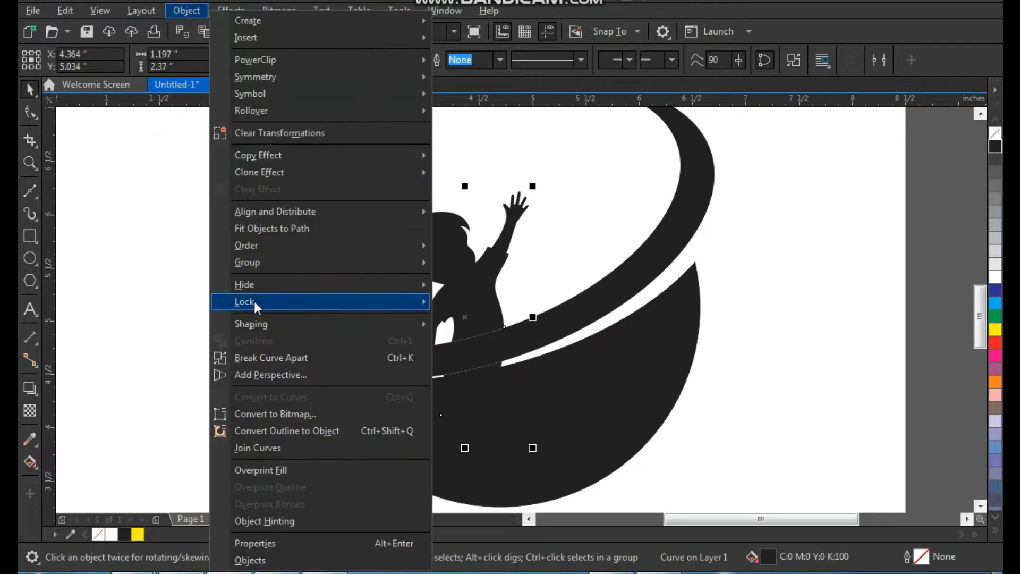
left_click(291, 357)
left_click(863, 335)
left_click_drag(477, 394, 491, 396)
key("ctrl+z")
Fill the boy's lower body white and bring it to the front of the bowl.
left_click_drag(535, 341, 414, 464)
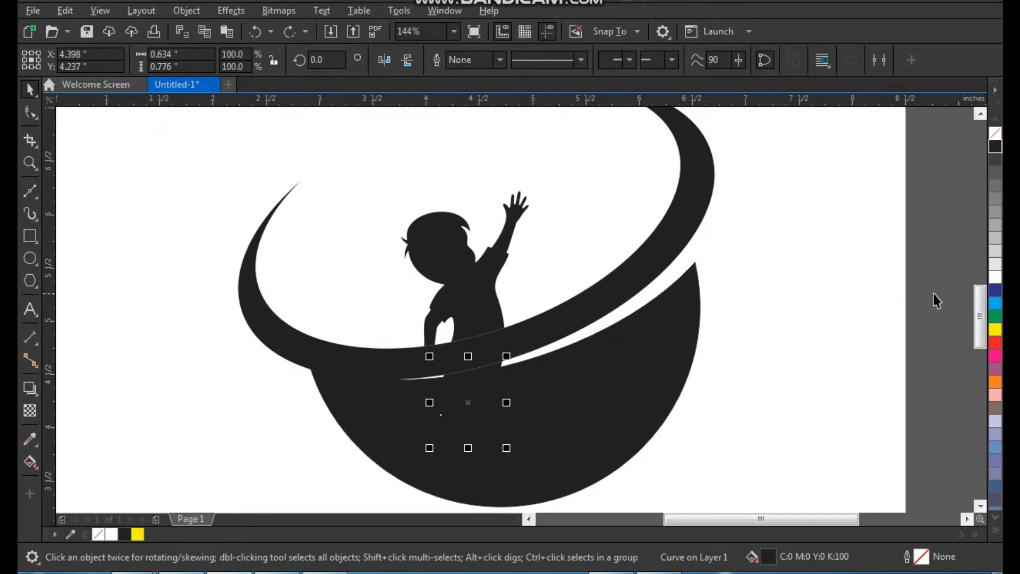
left_click(994, 279)
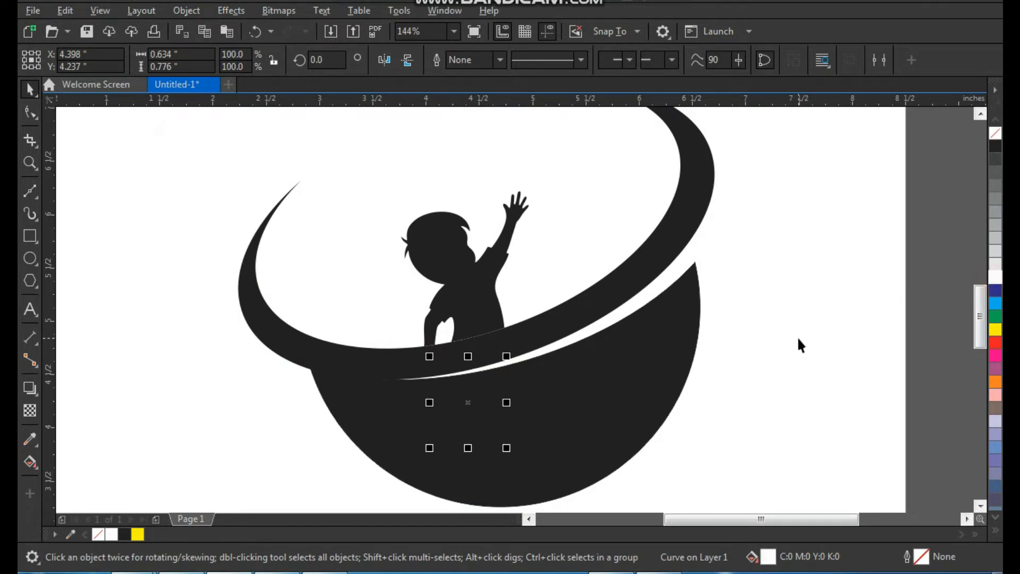
key("shift+Page_Up")
Draw a five-pointed star about 0.63 by 0.60 inches above the boy's raised hand.
scroll(502, 277, "down", 2)
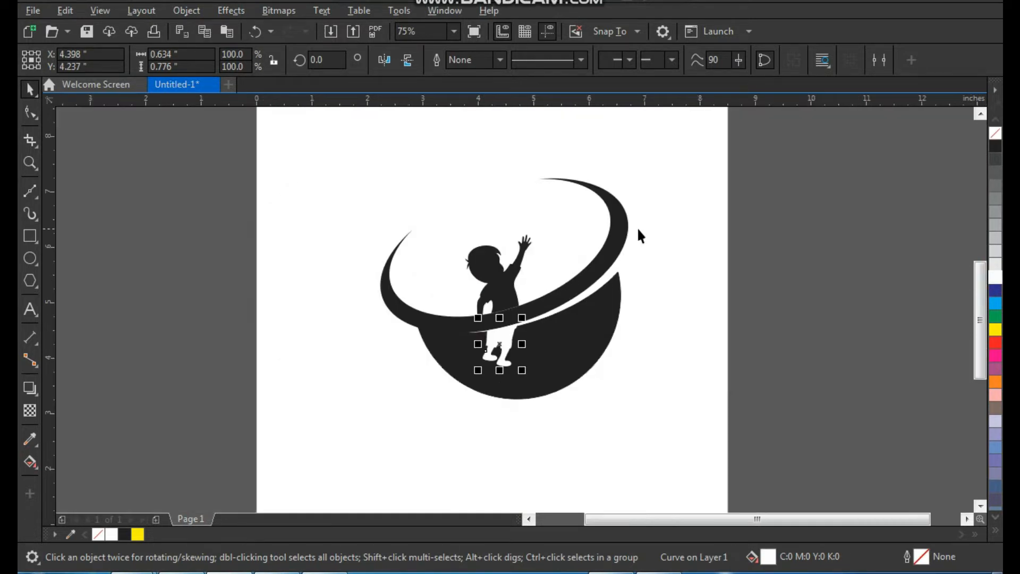
key("z")
left_click_drag(699, 130, 382, 419)
left_click(705, 274)
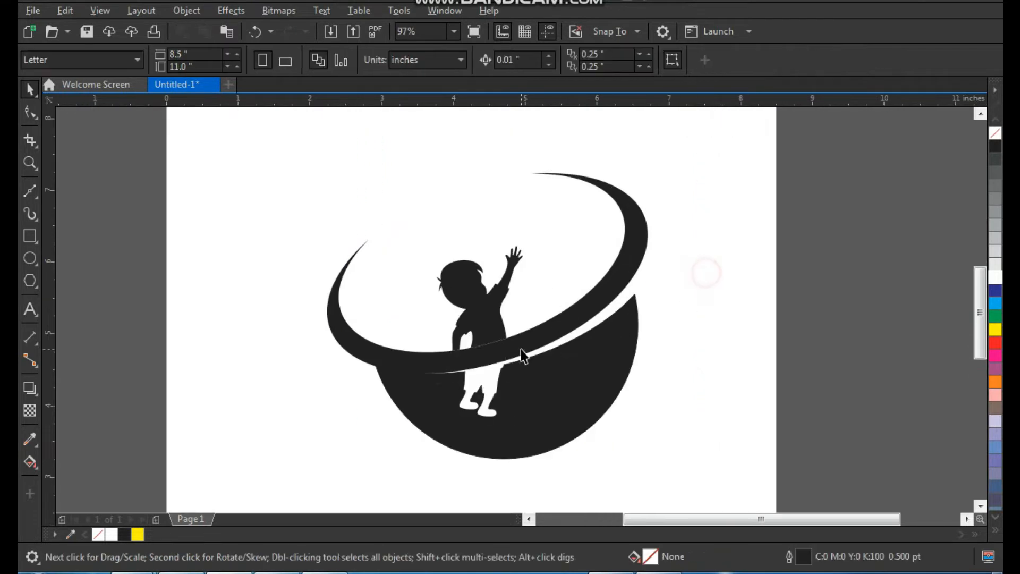
left_click(37, 288)
left_click(81, 297)
mouse_move(413, 179)
left_mouse_down()
mouse_move(451, 225)
mouse_move(499, 229)
mouse_move(520, 254)
left_mouse_up()
key("space")
left_click(453, 163)
Shrink the star to about 0.43 inches wide and place it just above the raised hand.
scroll(452, 164, "down", 2)
key("F2")
left_click(420, 167)
key("F2")
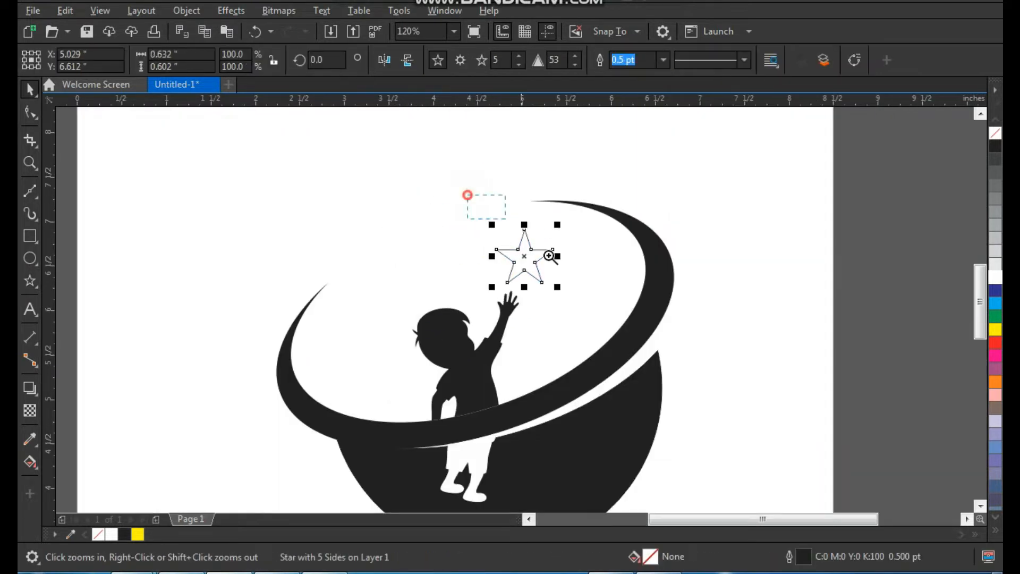
left_click_drag(467, 195, 592, 327)
left_click_drag(587, 208, 575, 233)
left_click_drag(514, 307, 514, 322)
left_click(606, 357)
Scatter copies of the star in large and small sizes above the boy and between the crescent's tips.
scroll(537, 294, "down", 4)
key("F2")
left_click_drag(372, 201, 678, 448)
key("space")
left_click_drag(515, 269, 430, 270)
left_click(436, 227)
left_click_drag(430, 270, 464, 176)
left_click_drag(510, 261, 383, 185)
left_click_drag(384, 185, 503, 128)
left_click_drag(502, 128, 343, 127)
left_click_drag(447, 177, 295, 179)
left_click_drag(455, 178, 482, 218)
left_click_drag(426, 263, 220, 288)
Place one more copy of the medium star between the two large stars at the top.
key("F3")
left_click(591, 158)
key("F2")
left_click_drag(592, 158, 254, 465)
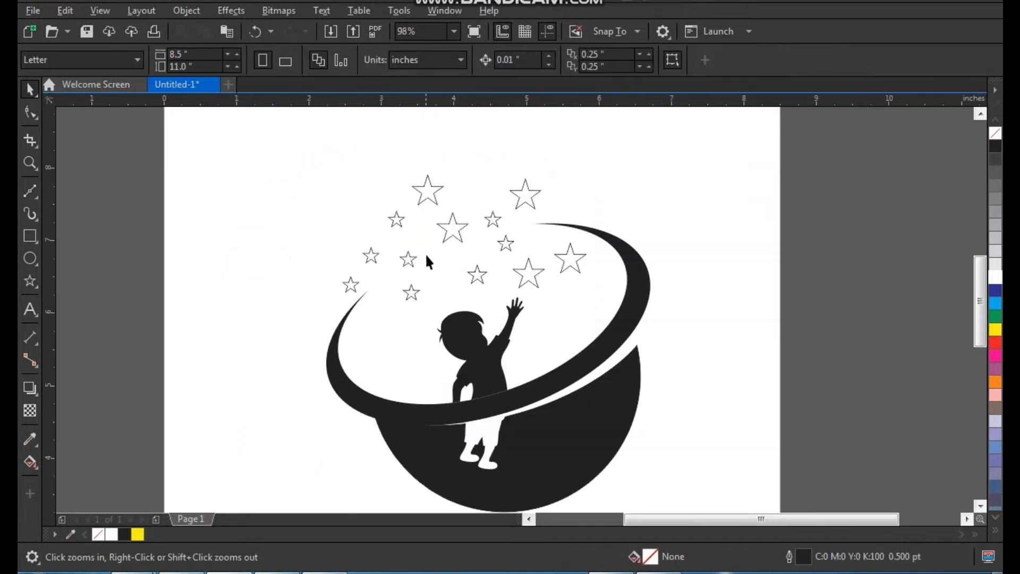
left_click_drag(477, 274, 494, 197)
left_click(562, 162)
Fill four stars red: the one above the hand, the large upper-left one, and the small left and upper-middle ones.
key("F2")
mouse_move(289, 132)
left_mouse_down()
mouse_move(446, 272)
mouse_move(761, 503)
left_mouse_up()
scroll(563, 348, "down", 2)
key("F2")
left_click_drag(414, 237, 688, 420)
left_click(498, 268)
key("F2")
left_click_drag(619, 138, 315, 335)
left_click(992, 344)
left_click(433, 168)
key("ctrl+r")
left_click(329, 281)
key("ctrl+r")
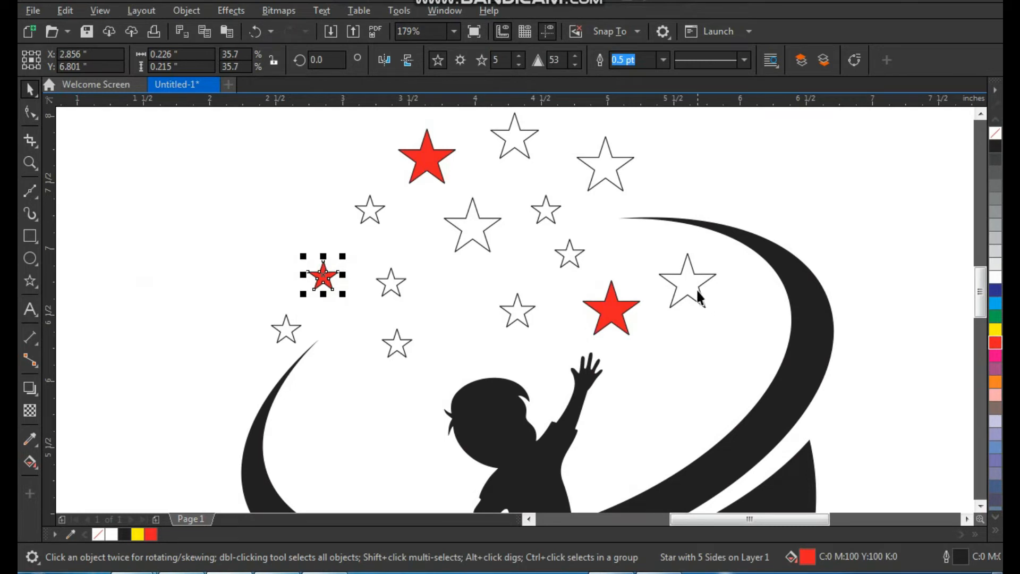
left_click(546, 212)
key("ctrl+r")
Fill the large upper-right star, the small far-left star and the small star left of centre dark blue.
left_click(608, 170)
left_click(995, 294)
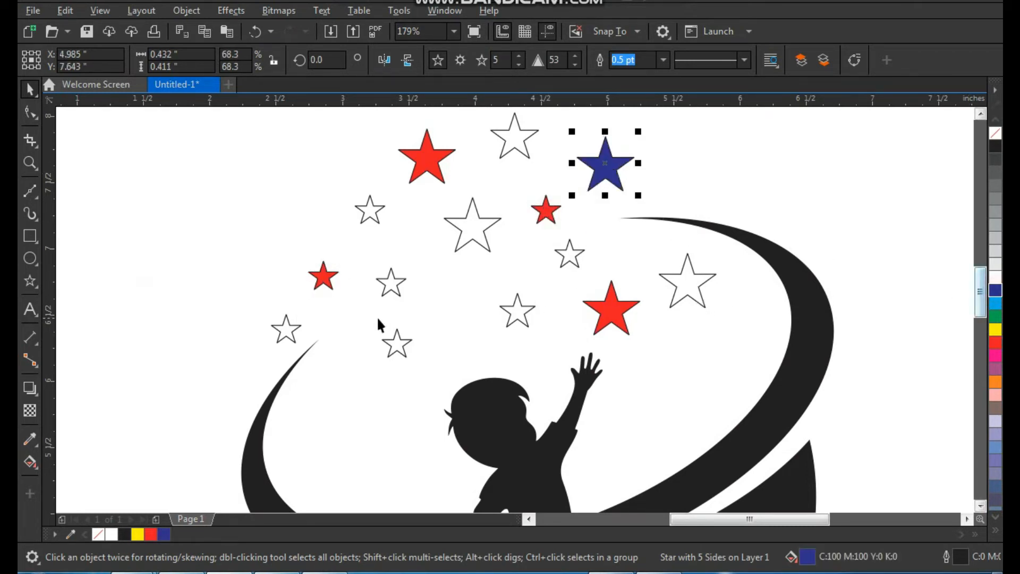
left_click(288, 333)
key("ctrl+r")
left_click(399, 284)
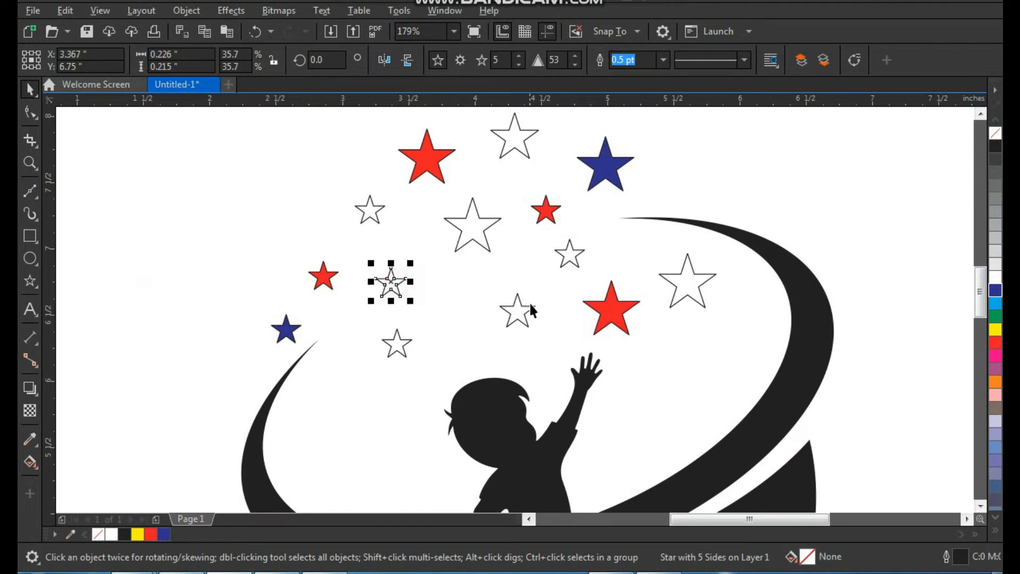
key("ctrl+r")
Fill the medium star above the boy's head, the topmost star and the small upper-left star green.
left_click(512, 311)
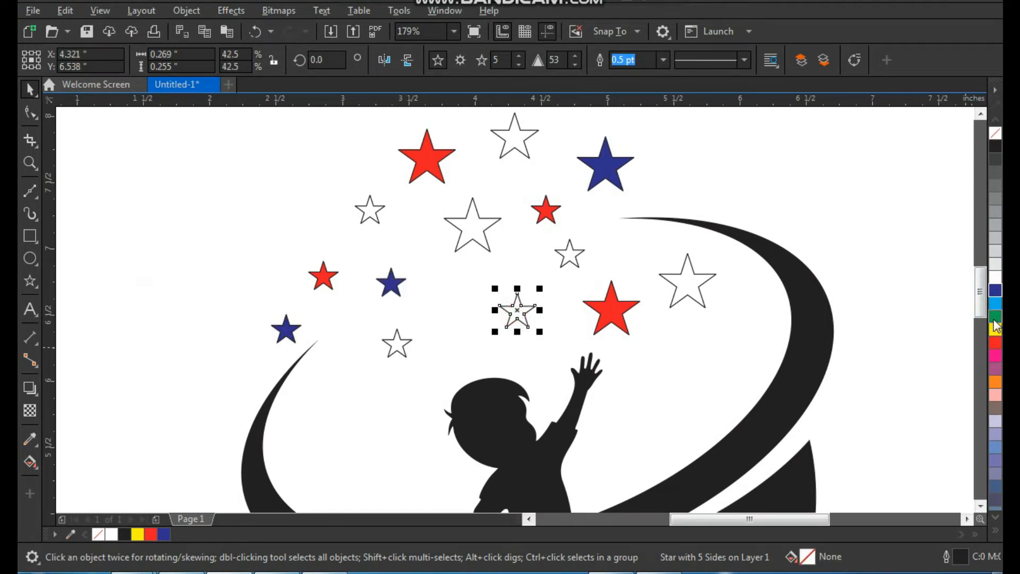
left_click(996, 317)
left_click(514, 137)
key("ctrl+r")
left_click(370, 208)
key("ctrl+r")
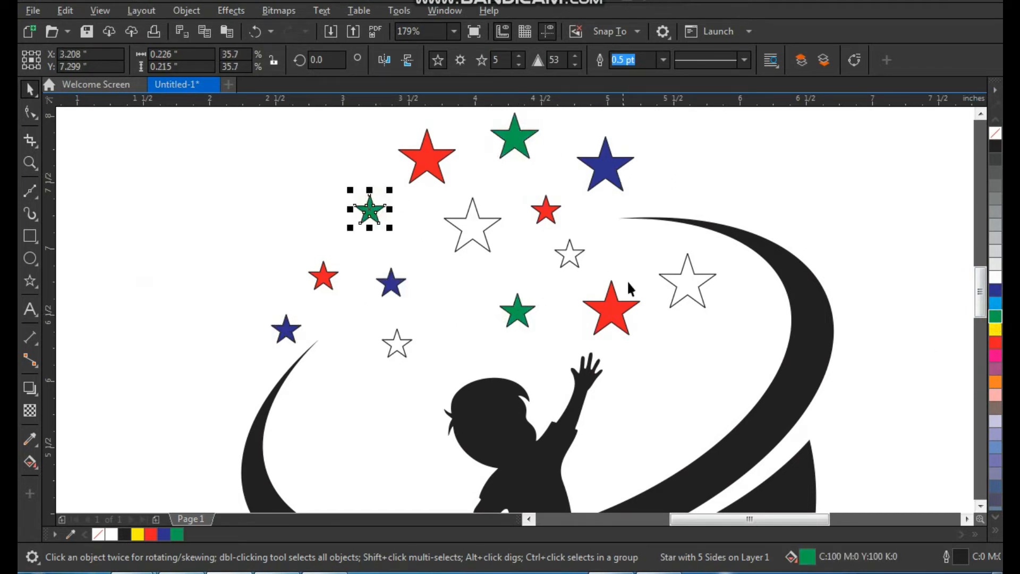
Fill the large star inside the right end of the ring and the large central star golden yellow.
left_click(689, 286)
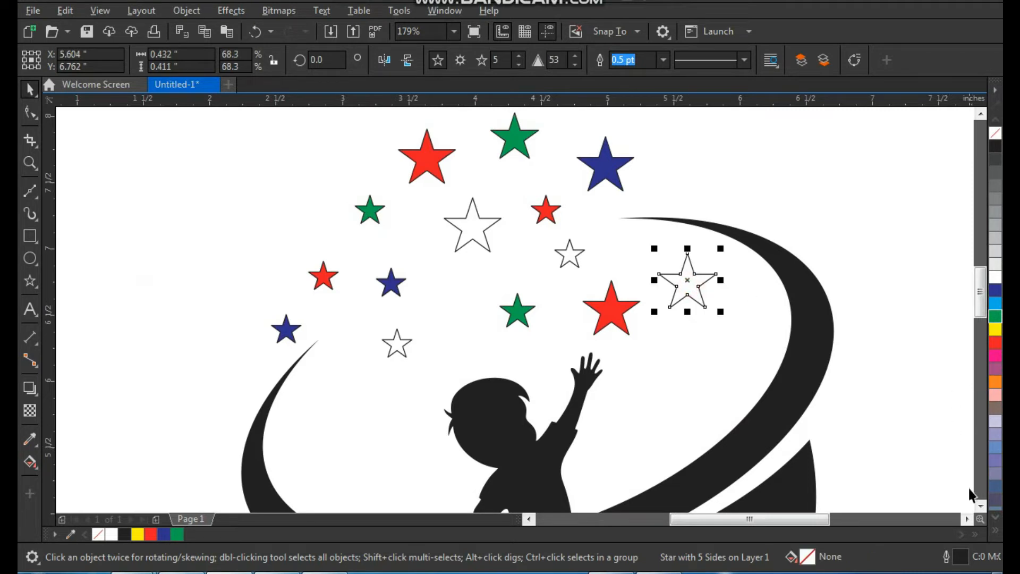
left_click(996, 531)
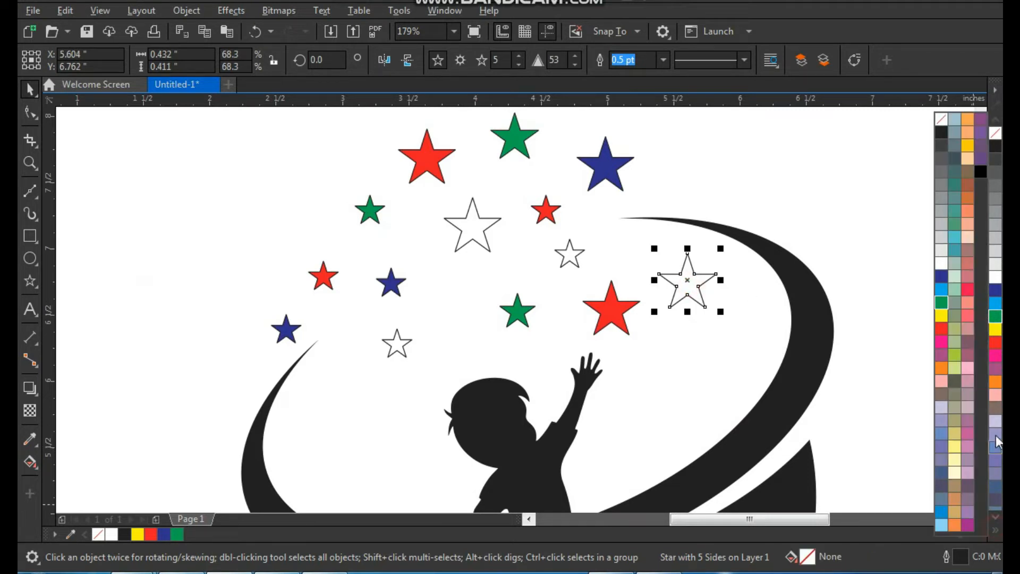
left_click(967, 144)
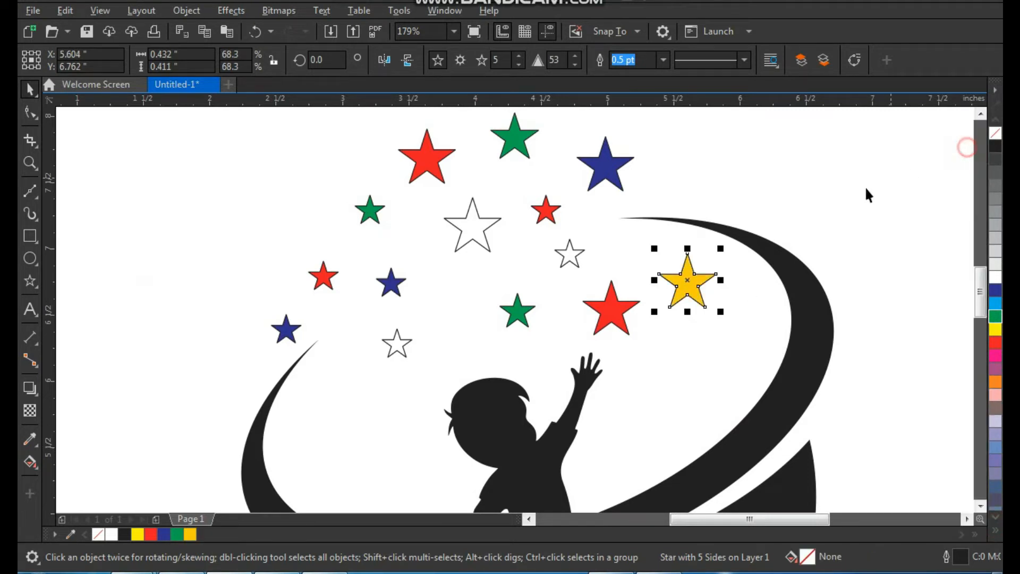
left_click(485, 226)
key("ctrl+r")
Fill the two remaining unfilled small stars purple (C:40 M:100 Y:0 K:0).
left_click(568, 256)
left_click(405, 343, "shift")
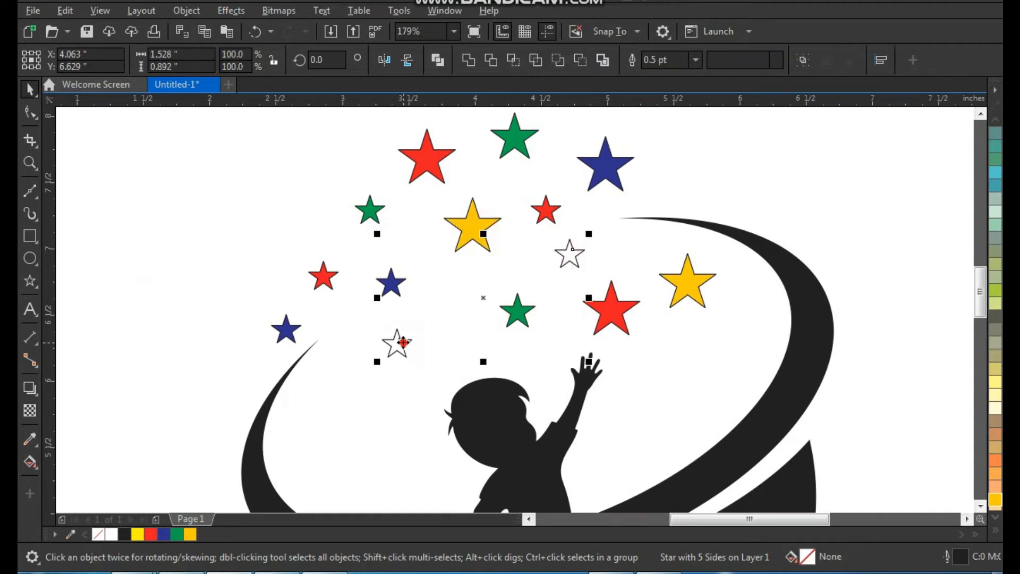
left_click(996, 531)
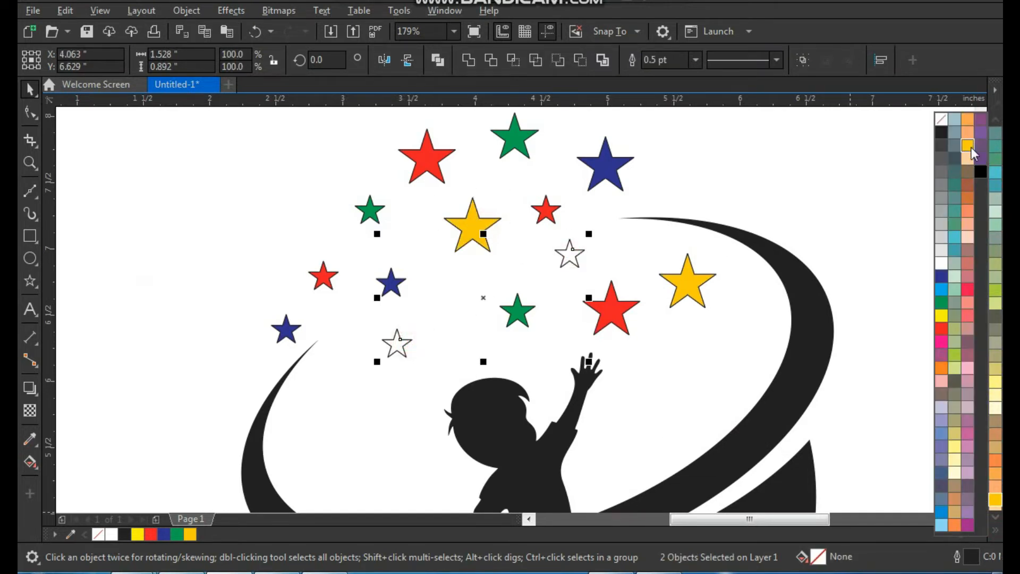
left_click(966, 526)
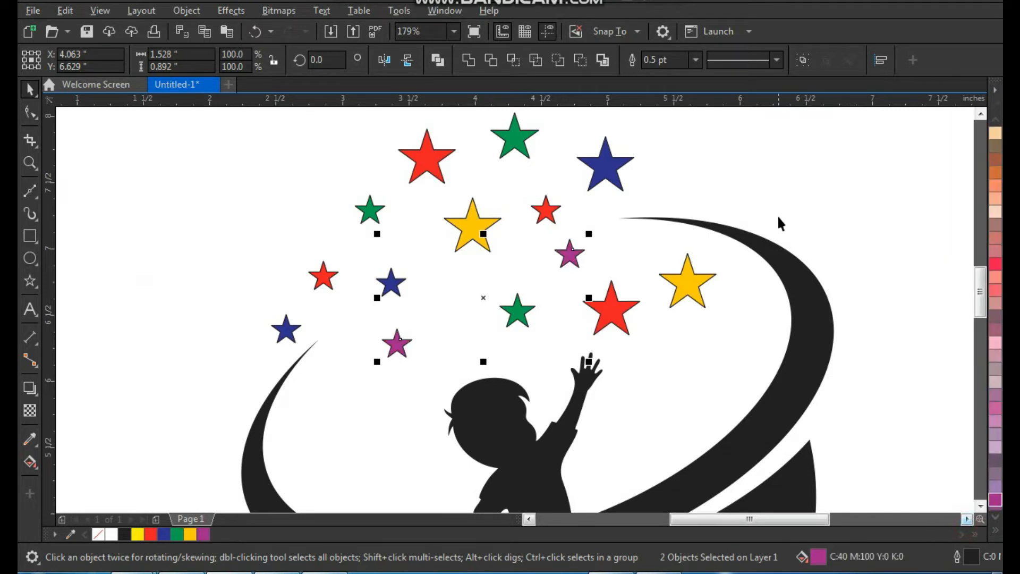
Remove the outlines from all 14 stars.
left_click(780, 208)
key("F3")
key("F2")
left_click_drag(295, 120, 737, 432)
left_click_drag(246, 136, 673, 367)
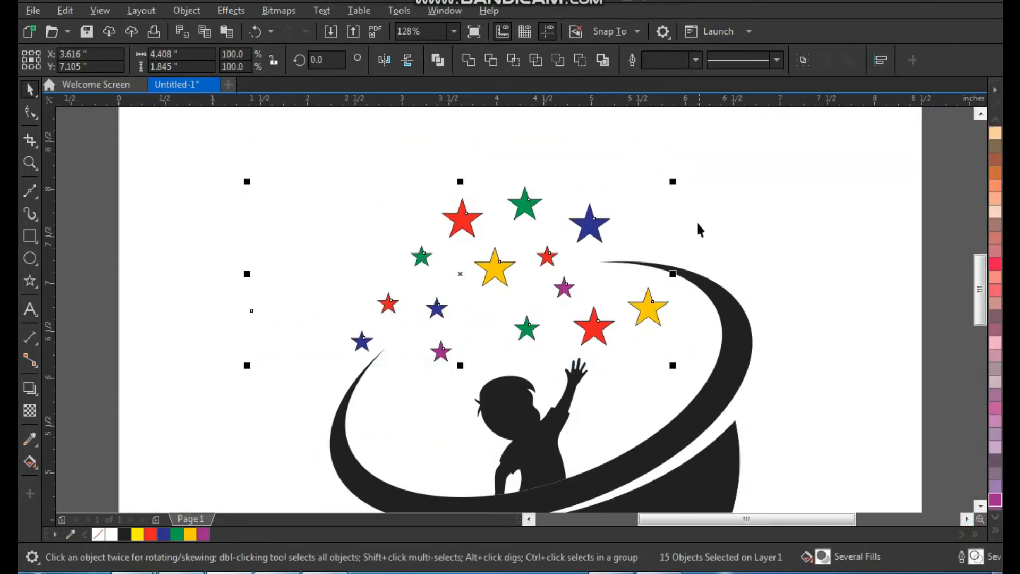
left_click_drag(692, 154, 348, 367)
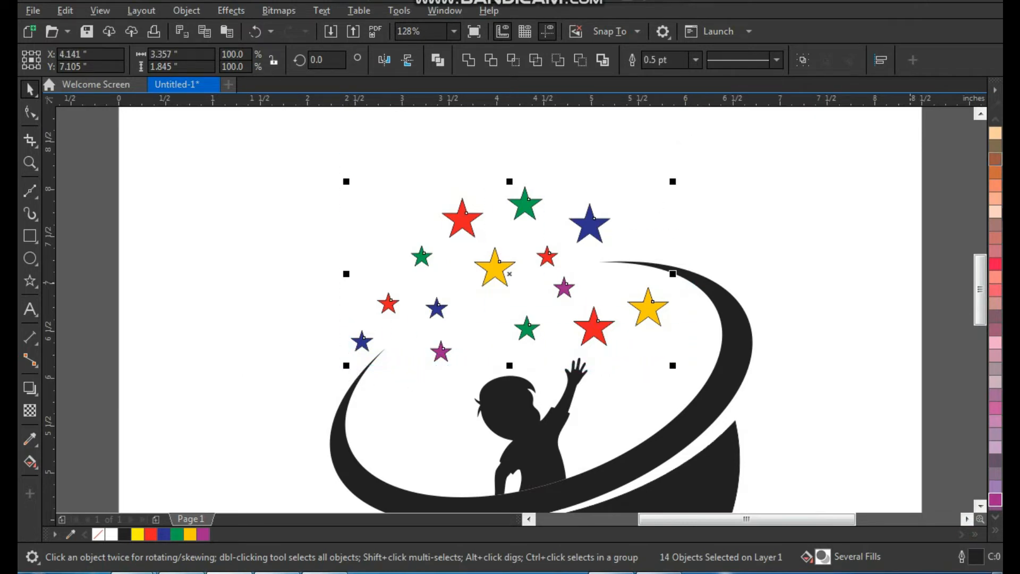
left_click(994, 528)
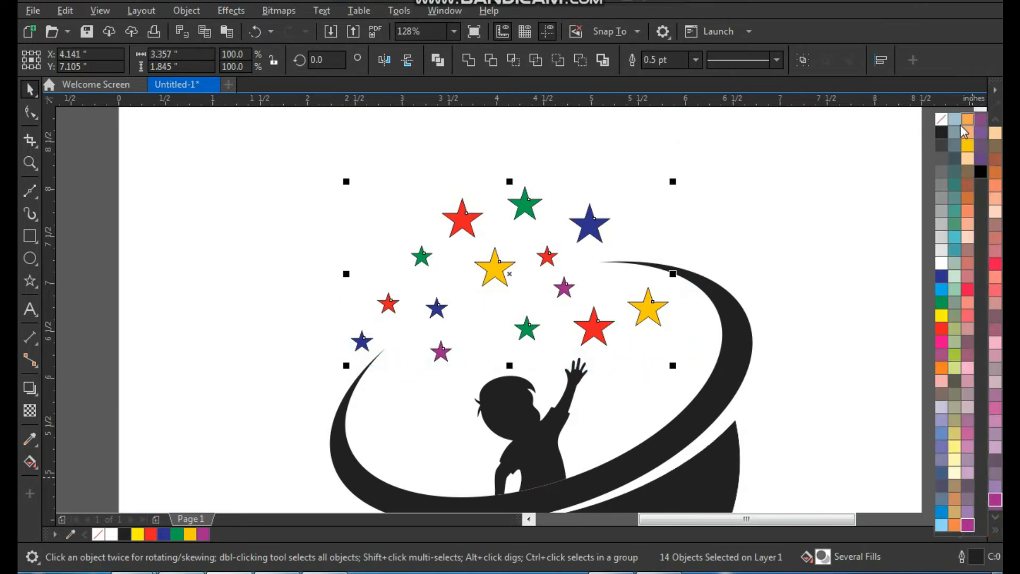
right_click(938, 124)
left_click(453, 188)
key("F3")
left_click(658, 246)
key("F2")
left_click_drag(704, 189, 395, 458)
left_click_drag(440, 352, 449, 345)
key("ctrl+z")
left_click_drag(522, 361, 533, 359)
key("ctrl+z")
key("F3")
key("F2")
left_click_drag(346, 246, 652, 474)
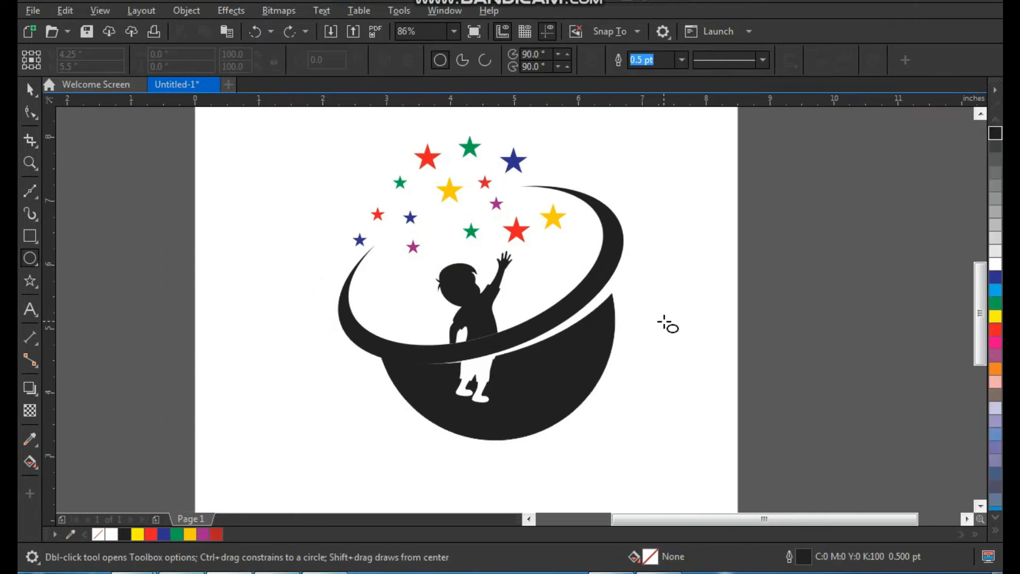
key("space")
left_click(655, 319)
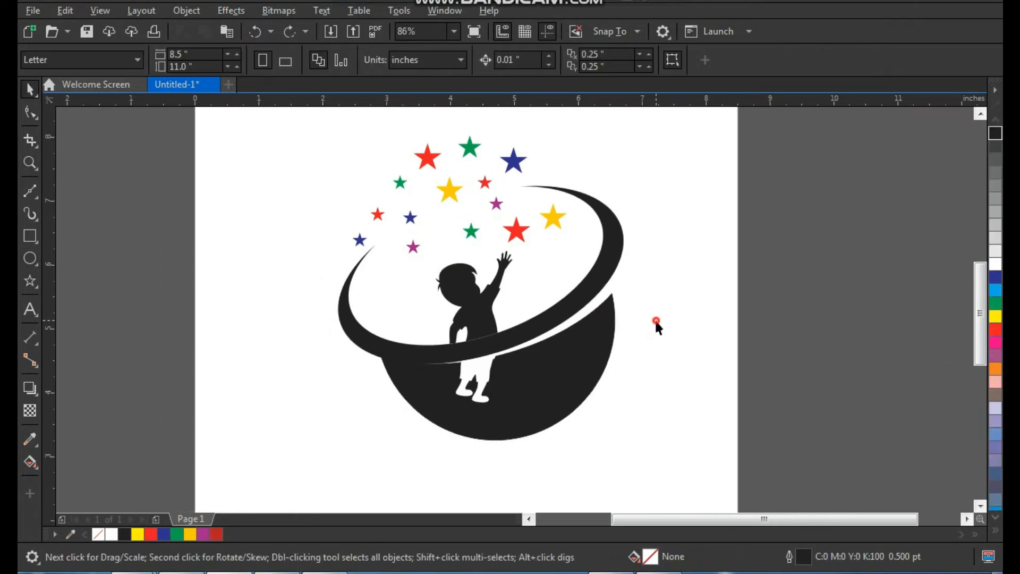
Give the ring a linear fountain fill from dark blue at its lower left to cyan at its right side.
left_click(604, 270)
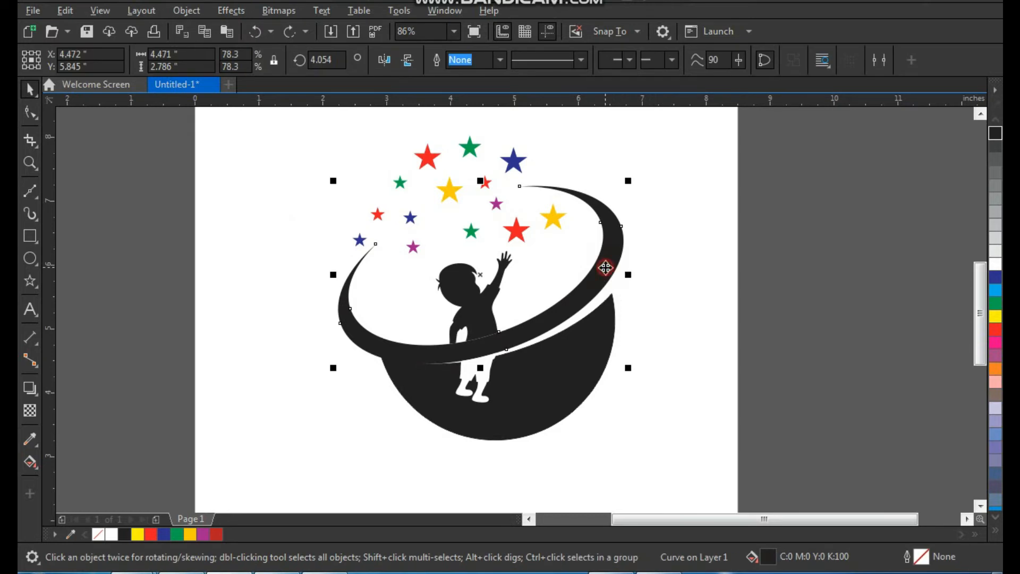
left_click(995, 277)
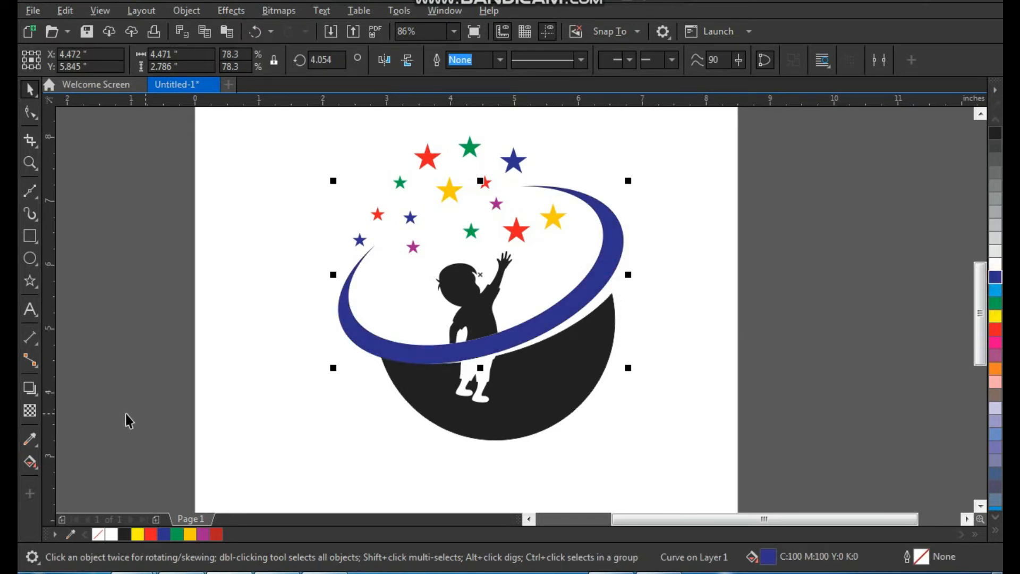
left_click(30, 411)
left_click(30, 461)
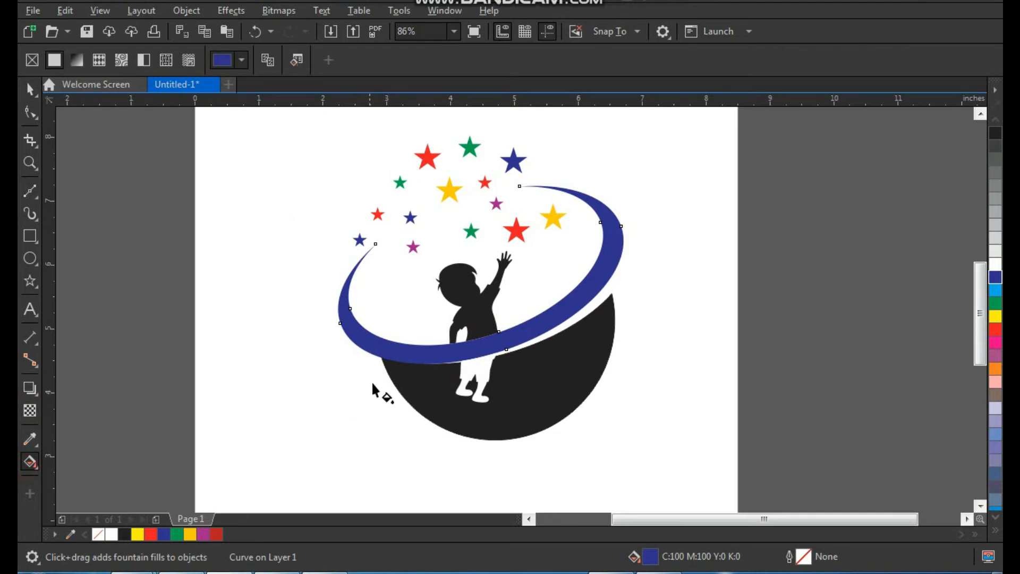
left_click_drag(388, 353, 595, 272)
left_click_drag(995, 290, 594, 272)
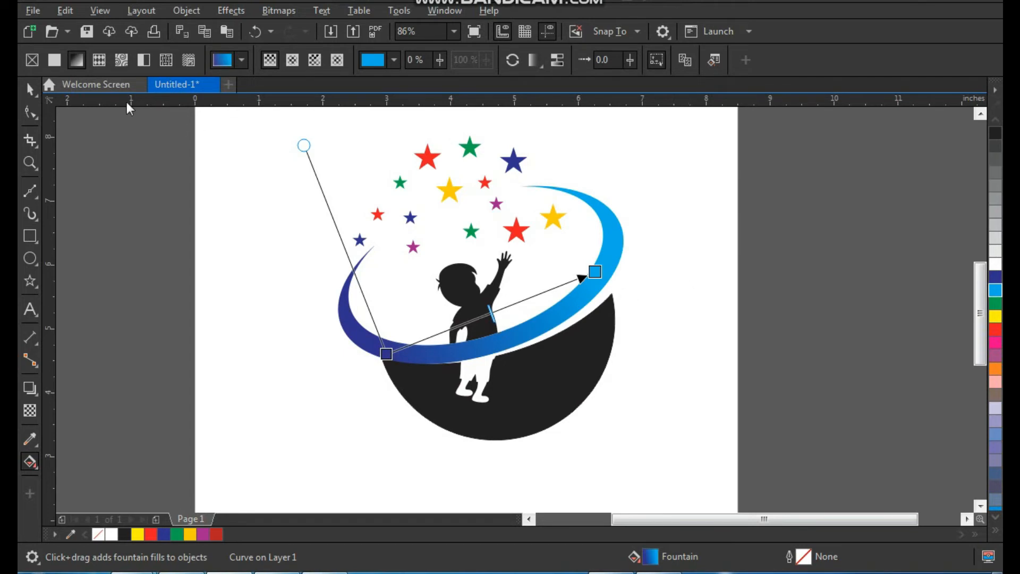
Give the bowl a linear fountain fill from red near its base to golden yellow at its upper edge.
left_click(31, 89)
left_click(578, 391)
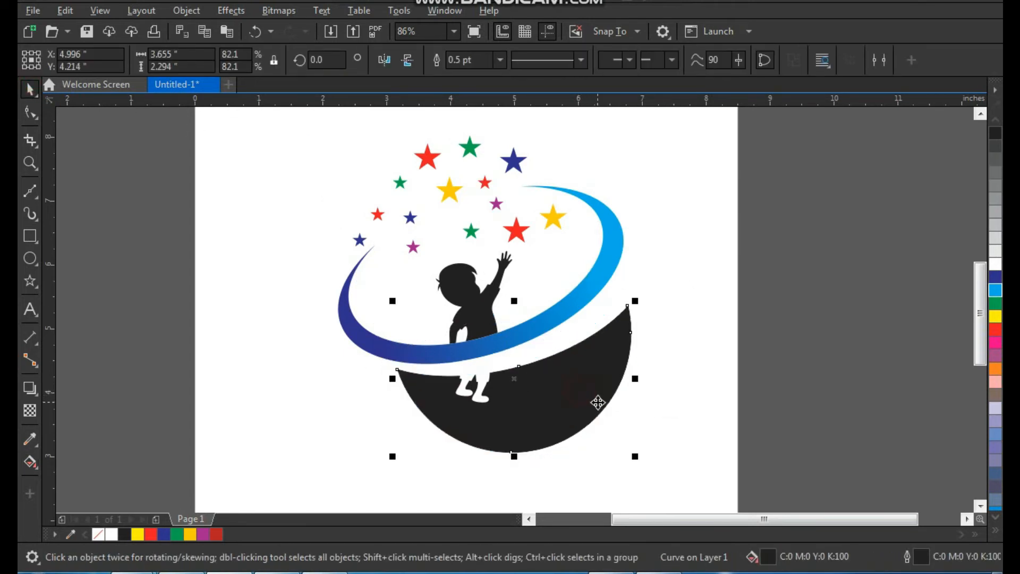
left_click(995, 330)
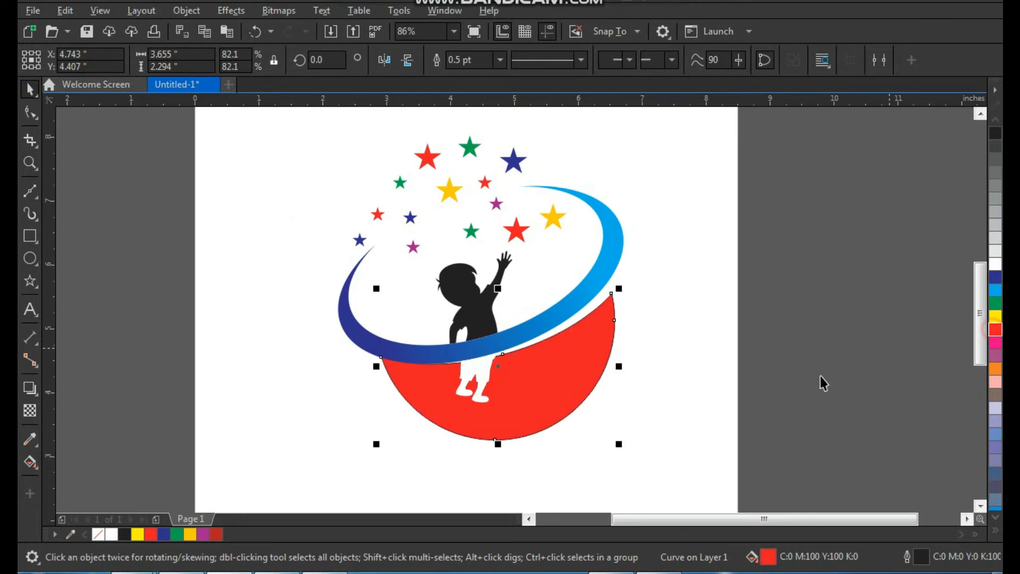
left_click(30, 461)
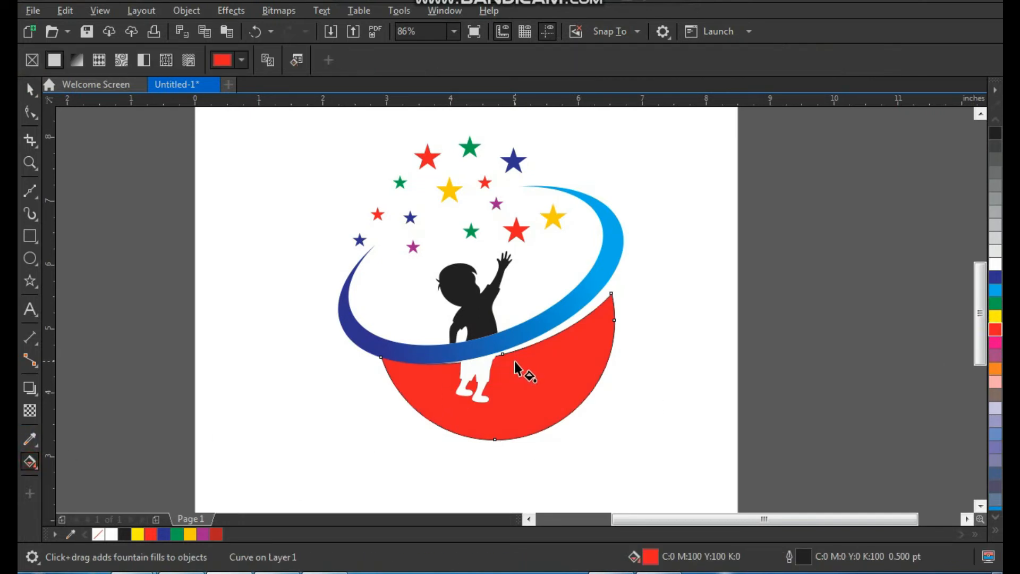
left_click_drag(528, 425, 511, 359)
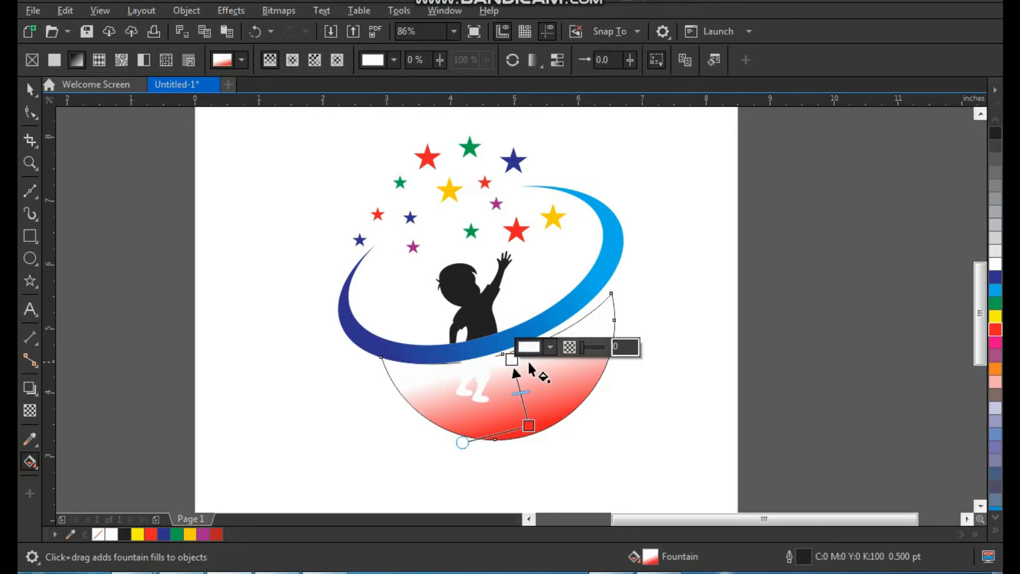
left_click(996, 531)
left_click_drag(968, 152, 512, 360)
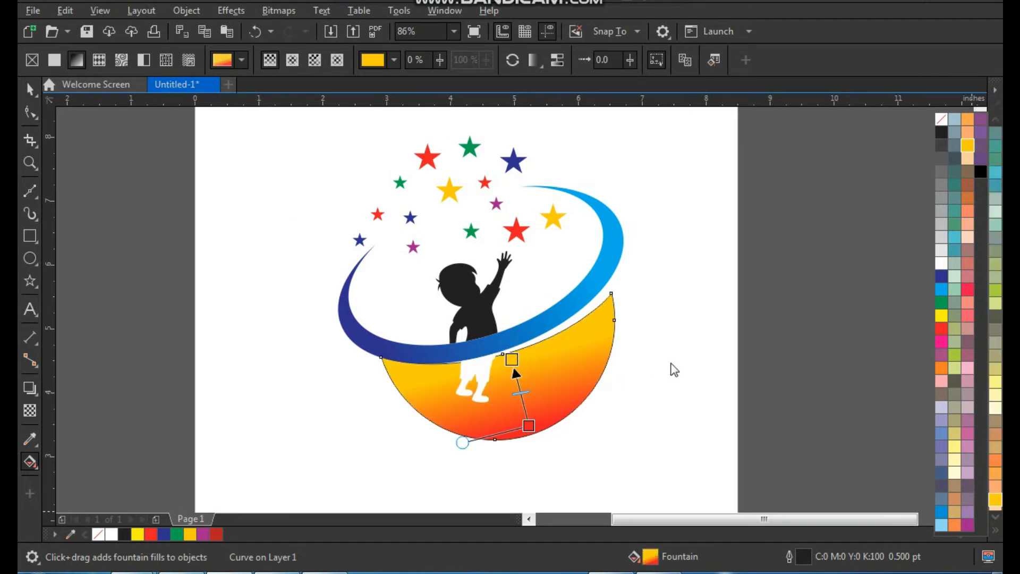
Remove the outline from the gradient-filled bowl.
left_click(30, 89)
left_click(584, 357)
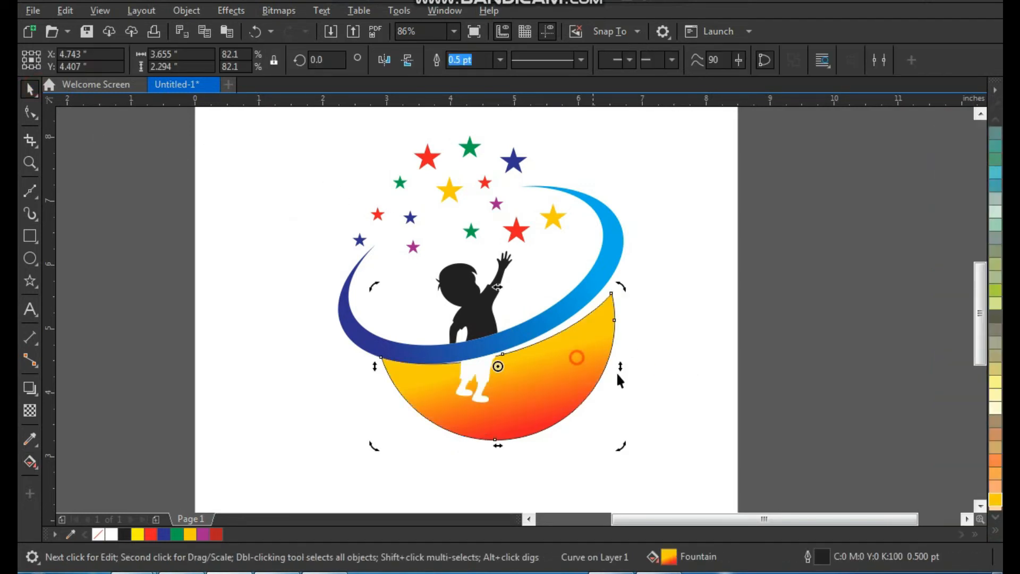
left_click(996, 531)
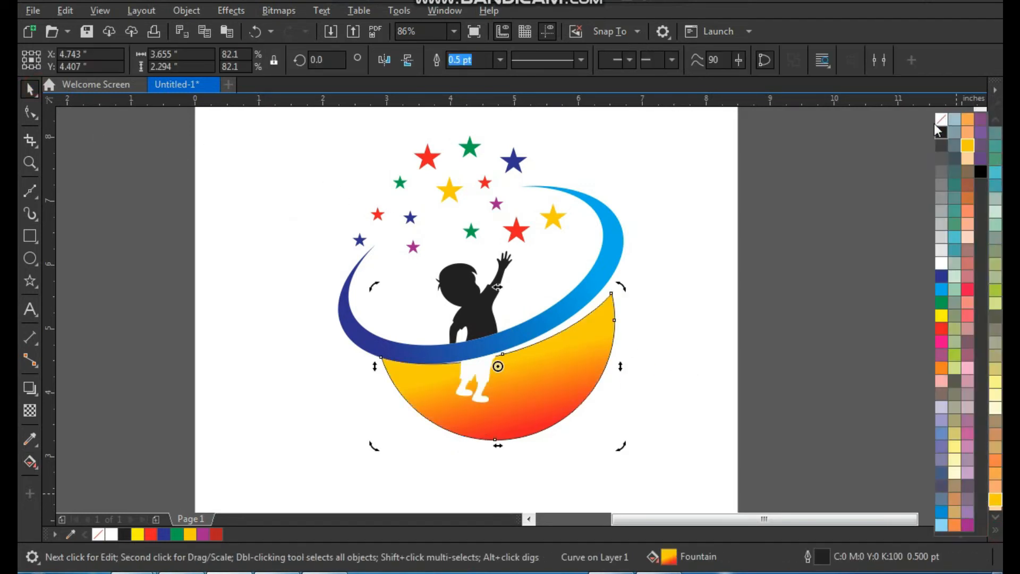
right_click(941, 120)
left_click(800, 199)
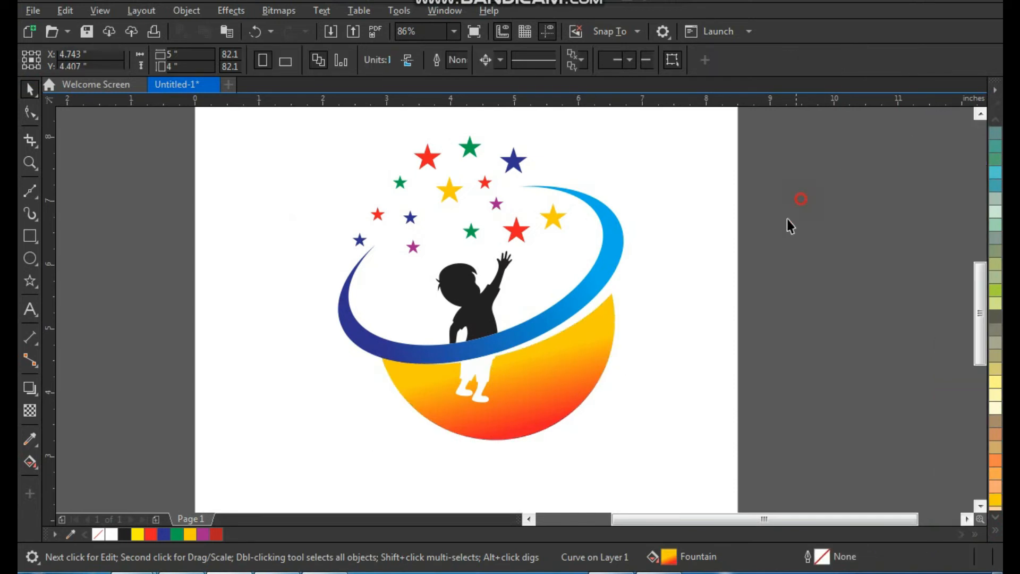
Scale the whole logo down and move it slightly upward on the page.
scroll(677, 298, "down", 2)
key("F2")
left_click_drag(475, 190, 648, 243)
left_click_drag(631, 128, 367, 386)
left_click_drag(562, 217, 552, 218)
left_click_drag(565, 159, 538, 183)
left_click(507, 263)
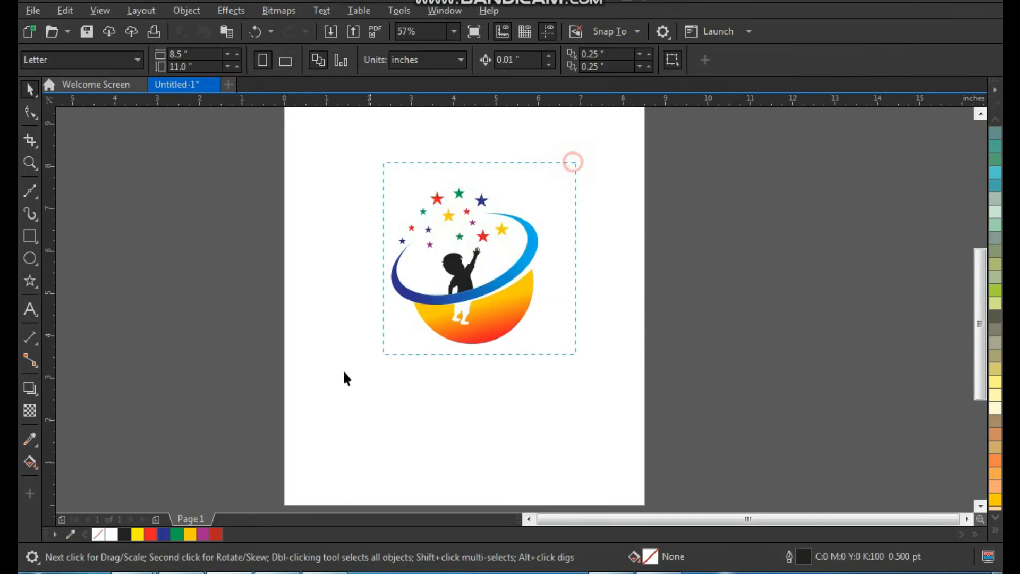
left_click_drag(343, 368, 338, 373)
left_click_drag(501, 293, 503, 275)
Delete the stray object beside the logo's upper left.
left_click(589, 307)
left_click_drag(327, 156, 371, 269)
key("Delete")
Enlarge the whole logo to about 4.2 by 4.48 inches.
left_click_drag(350, 392, 544, 162)
left_click_drag(544, 330, 559, 347)
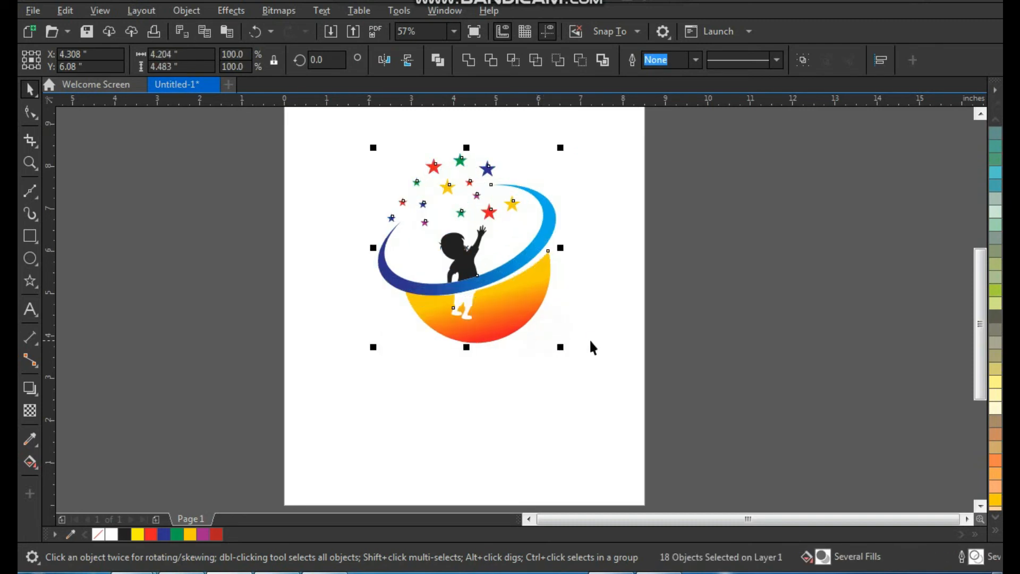
left_click(589, 340)
Add the two-line artistic text "reaching" and "stars logo" below the bowl.
key("F2")
left_click_drag(620, 126, 341, 448)
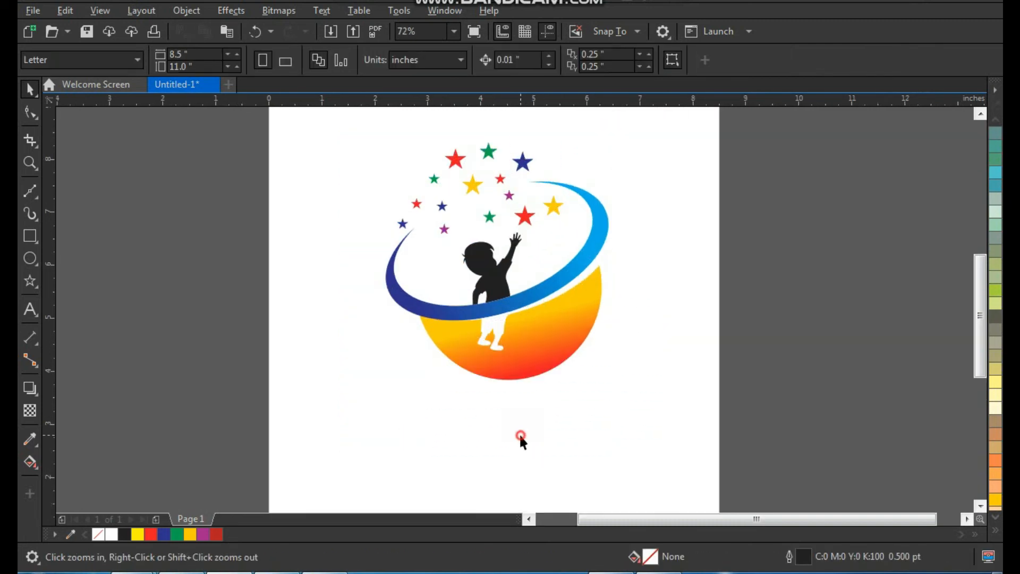
key("F8")
left_click(426, 459)
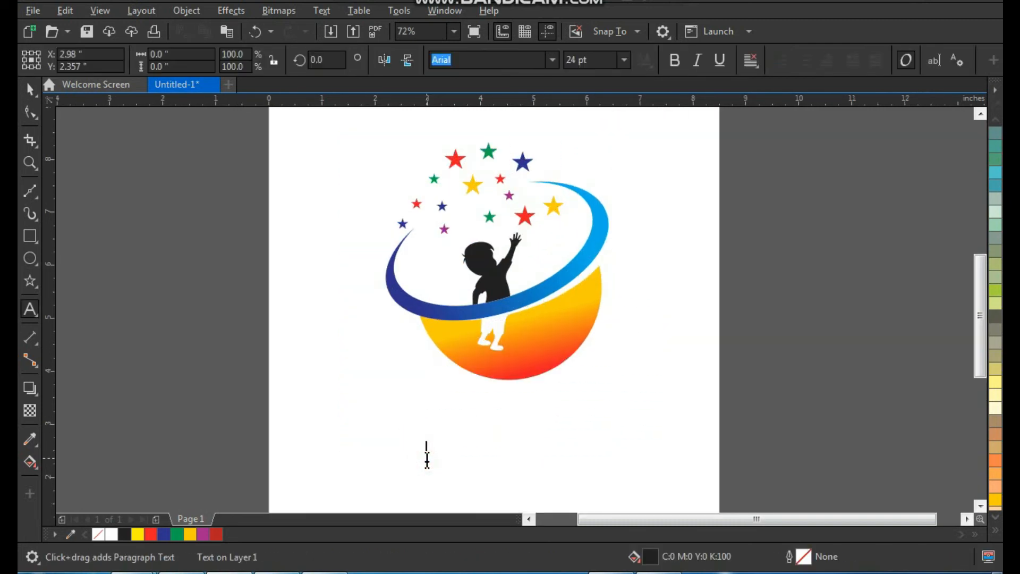
type("reaching")
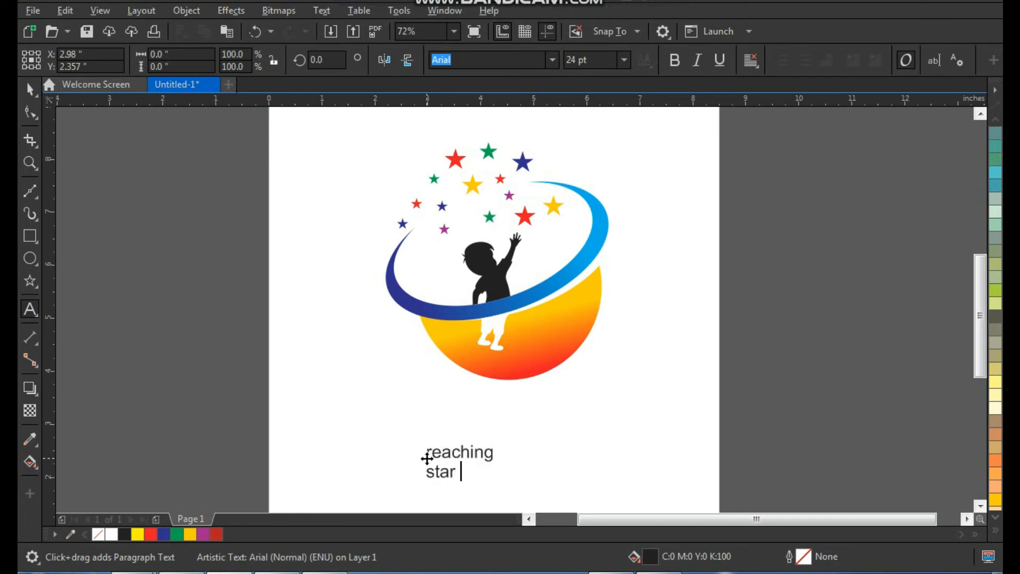
key("Left")
type("s")
key("ctrl+space")
Break the two-line text apart into separate lines and move "reaching" up and to the right.
key("F2")
left_click(573, 434)
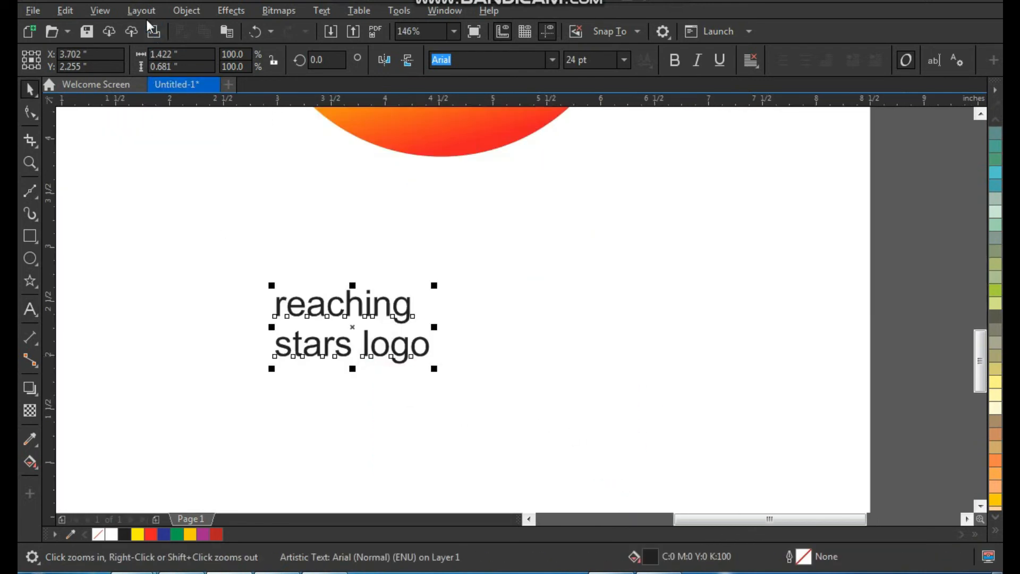
left_click(186, 11)
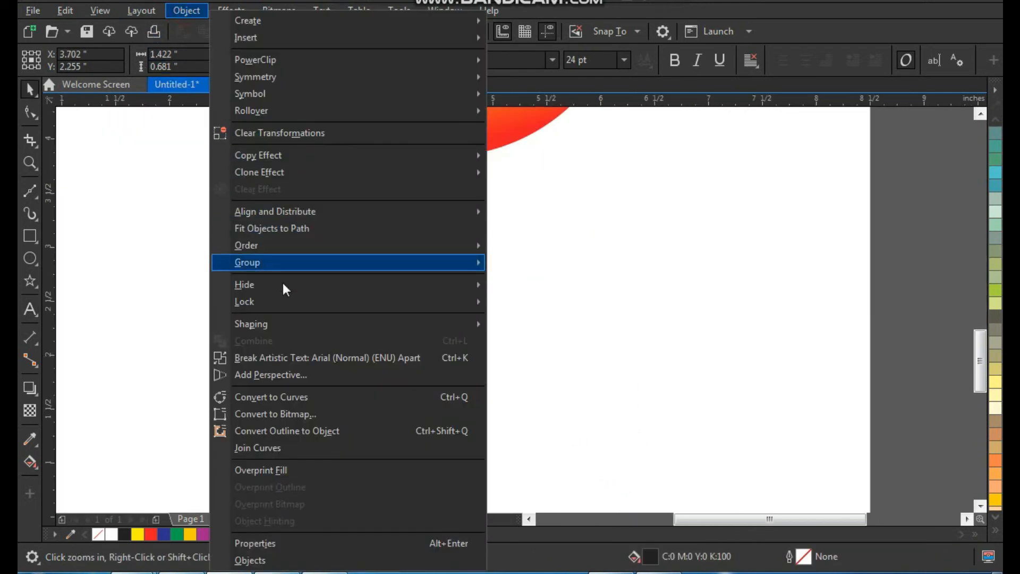
left_click(349, 357)
left_click(403, 315)
left_click_drag(407, 313, 436, 276)
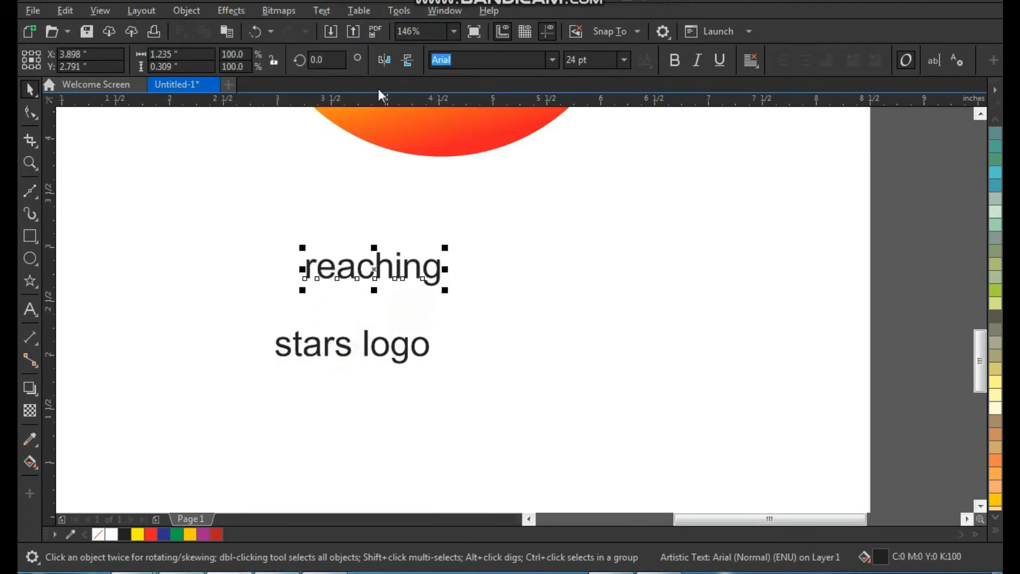
Change the case of "reaching" to uppercase and enlarge it to about 65.3 pt beneath the bowl.
left_click(321, 10)
left_click(361, 333)
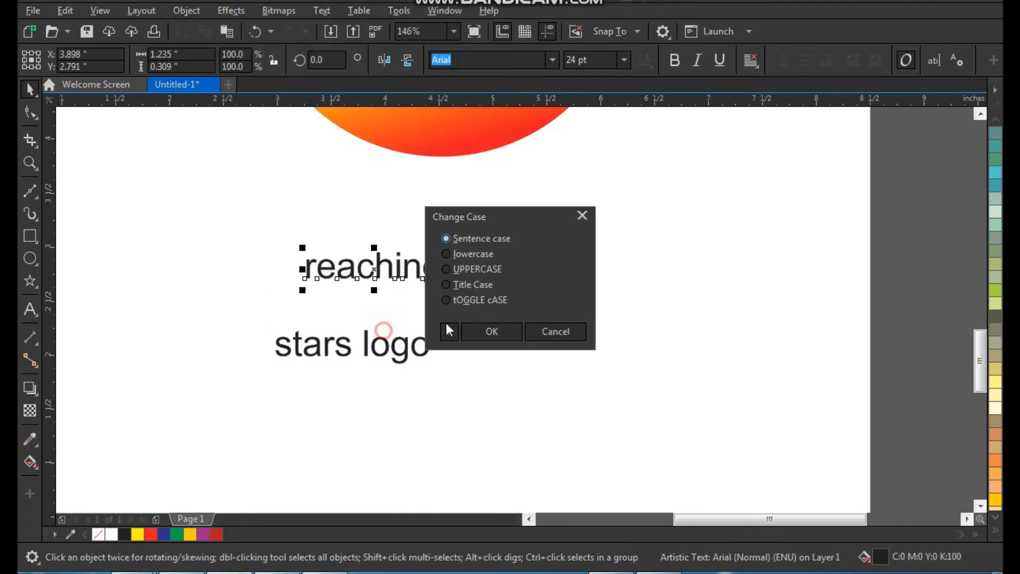
left_click(497, 334)
left_click_drag(496, 292, 667, 262)
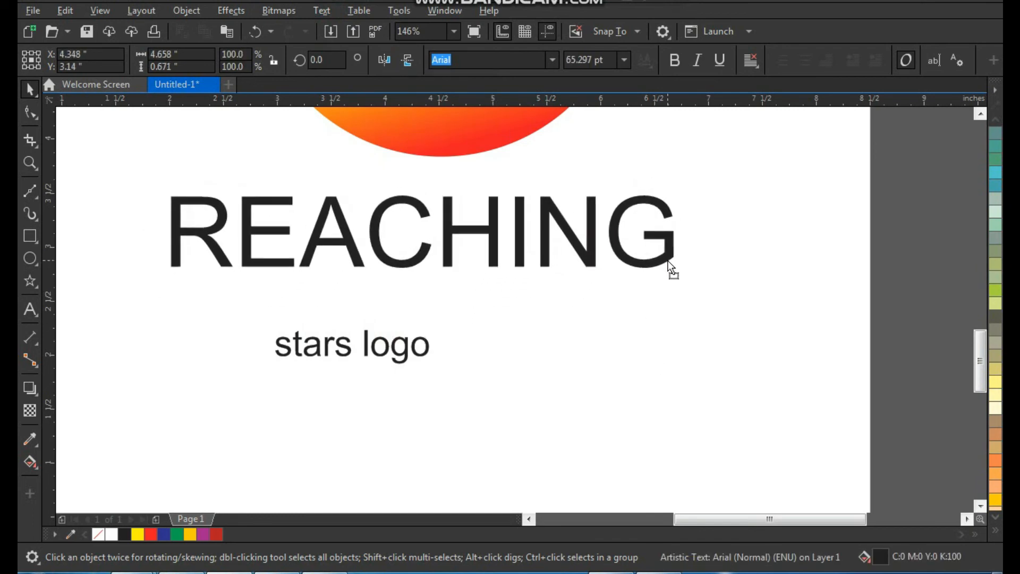
Set the font of "REACHING" to BobbalooSSK and shift the word slightly to the right beneath the bowl.
left_click(553, 60)
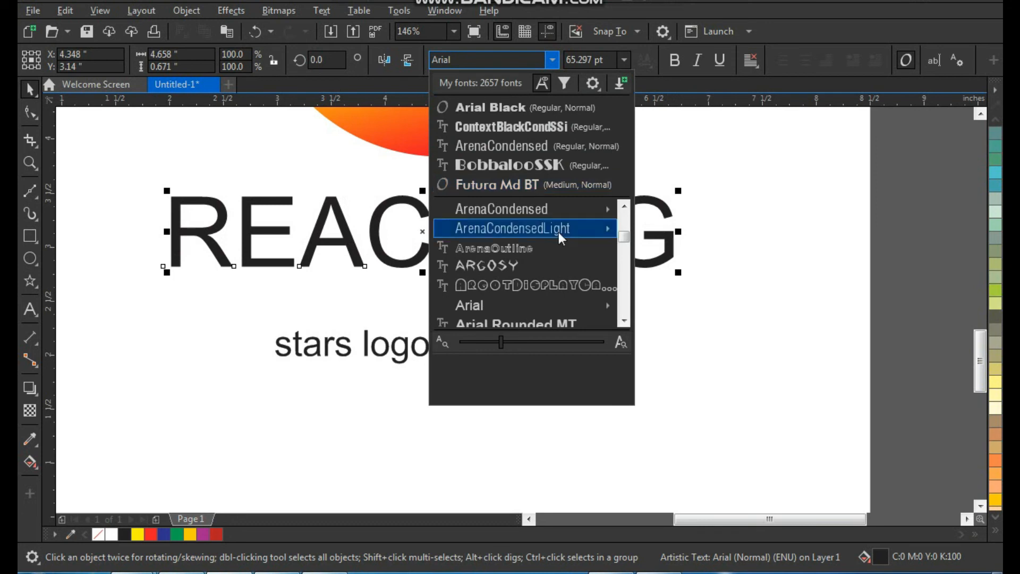
left_click(545, 165)
left_click_drag(563, 240, 609, 236)
Move "stars logo" up and to the right under "REACHING" and change its case to uppercase.
left_click_drag(423, 352, 504, 320)
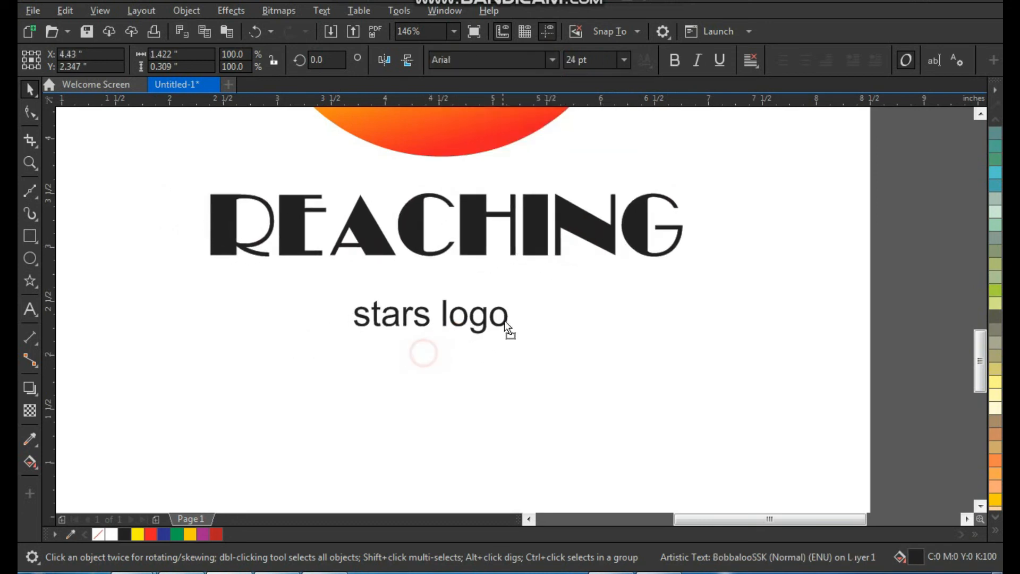
left_click(325, 10)
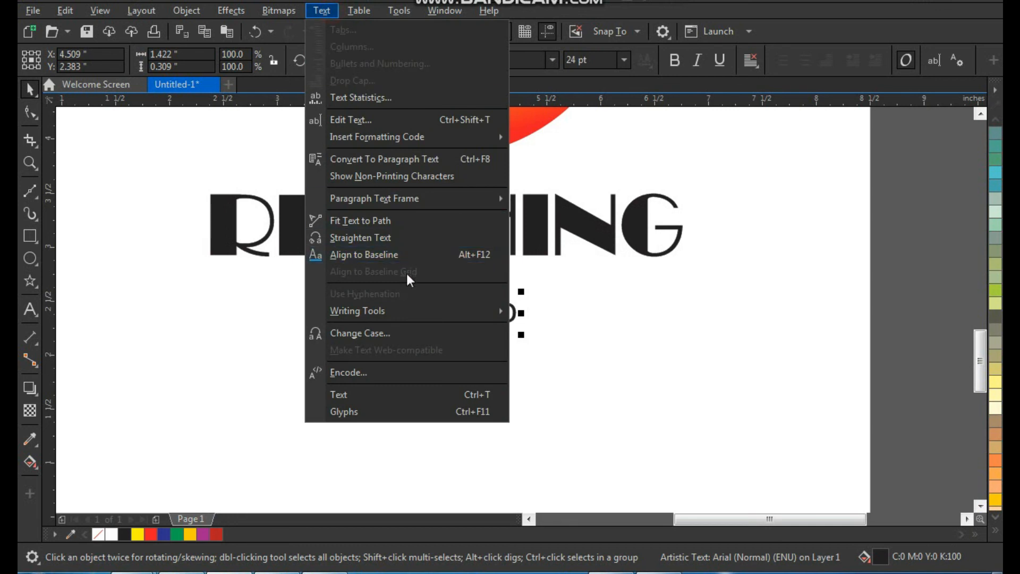
left_click(402, 333)
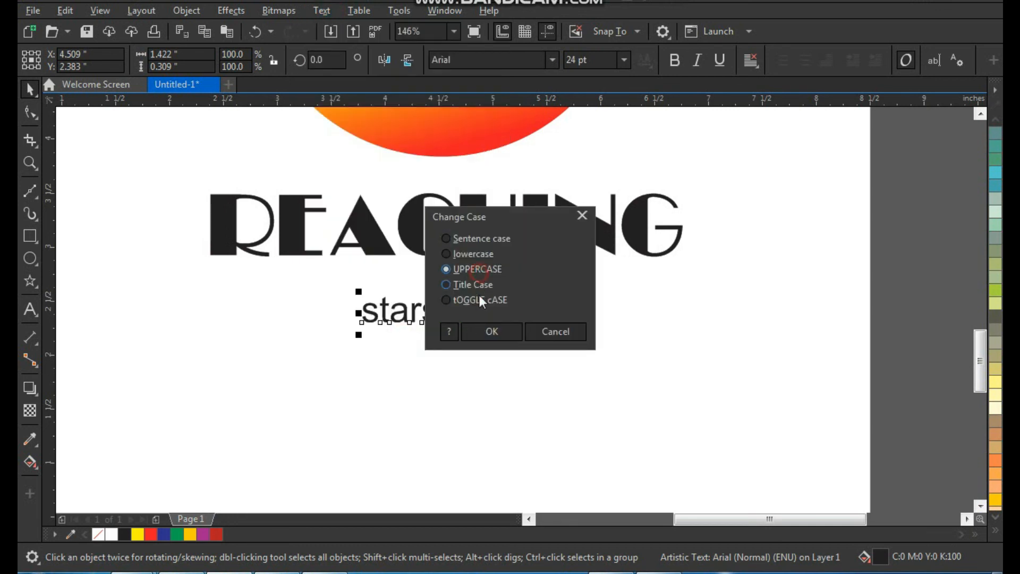
left_click(488, 326)
Position "STARS LOGO" closely beneath "REACHING" and widen its letter spacing to span most of that word's width.
left_click_drag(533, 324, 452, 308)
key("F10")
left_click_drag(519, 317, 620, 321)
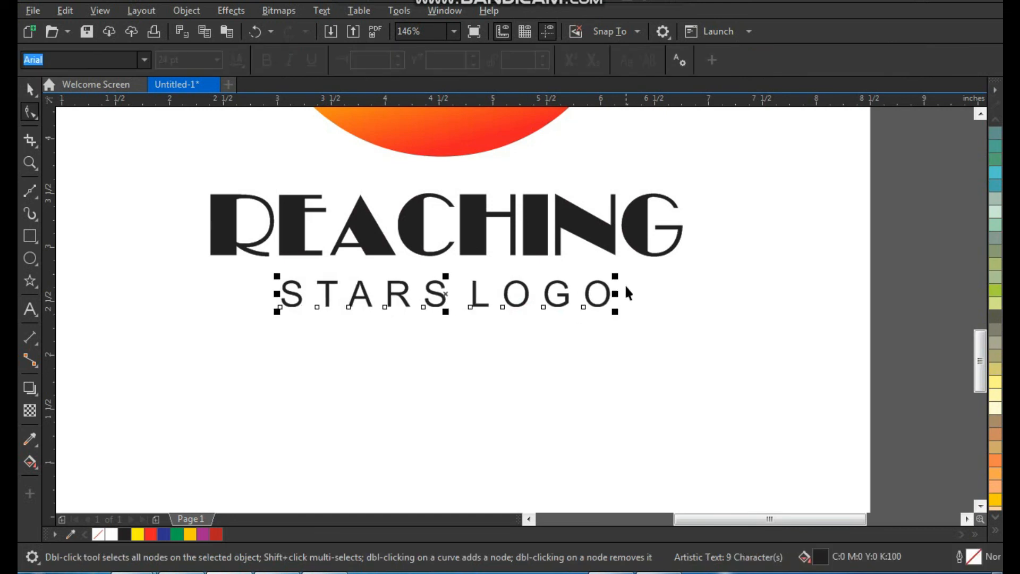
Centre "STARS LOGO" horizontally on "REACHING".
key("space")
left_click(605, 246, "shift")
key("c")
left_click(583, 363)
Group the whole logo with its two caption lines and centre the group on the page.
scroll(539, 344, "down", 2)
key("F2")
left_click_drag(376, 384, 319, 444)
key("ctrl+g")
scroll(678, 141, "down", 2)
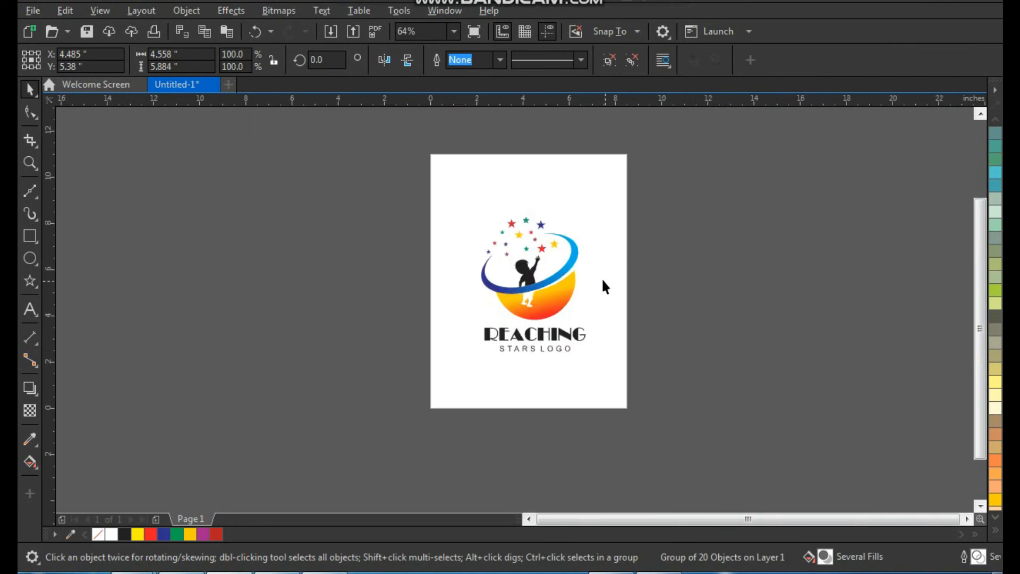
key("space")
key("p")
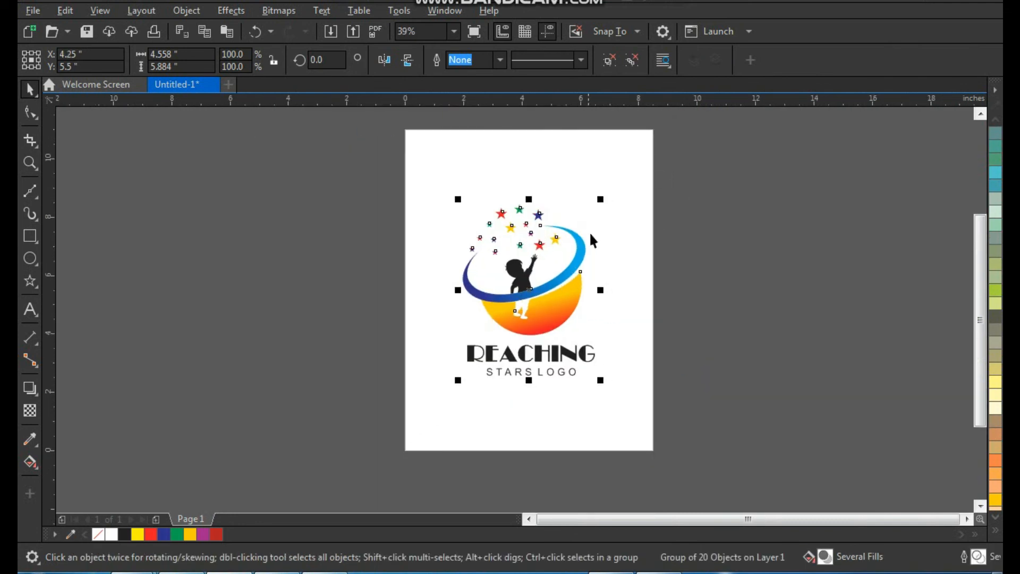
Enlarge the grouped logo proportionally about its centre to about 5.62 by 7.25 inches and deselect it.
left_click_drag(602, 203, 618, 182)
key("F2")
left_click_drag(691, 134, 431, 425)
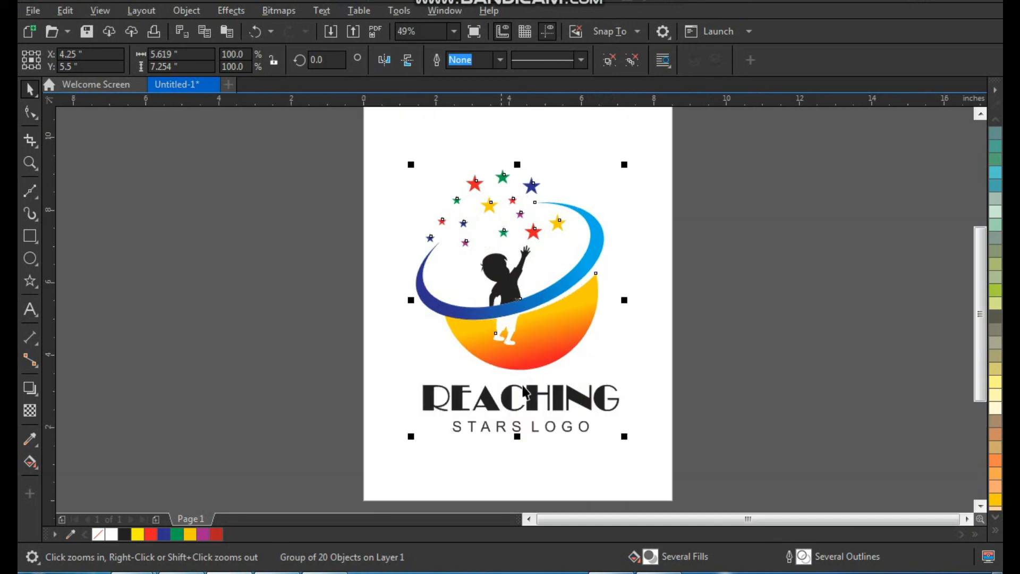
left_click(693, 281)
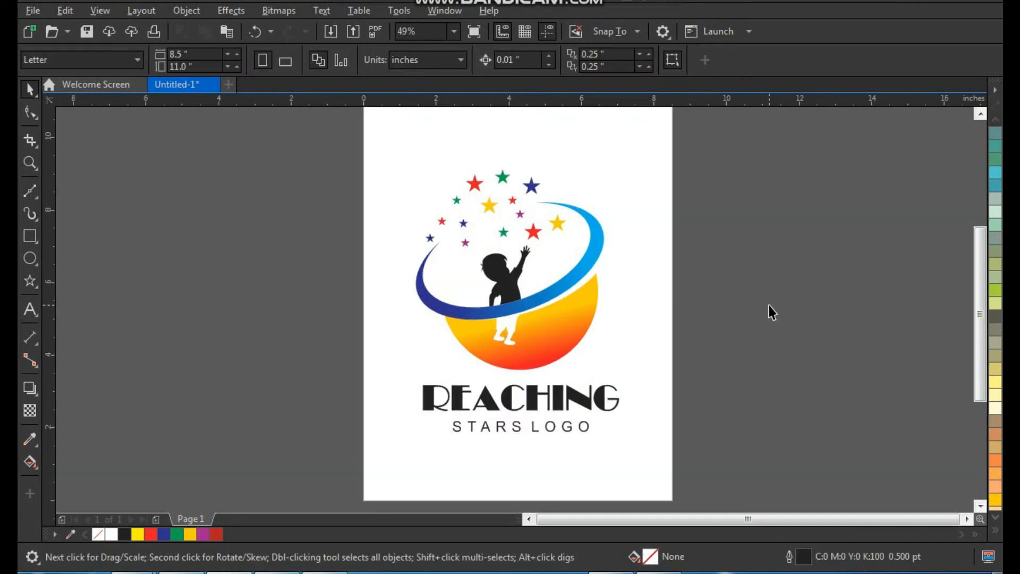